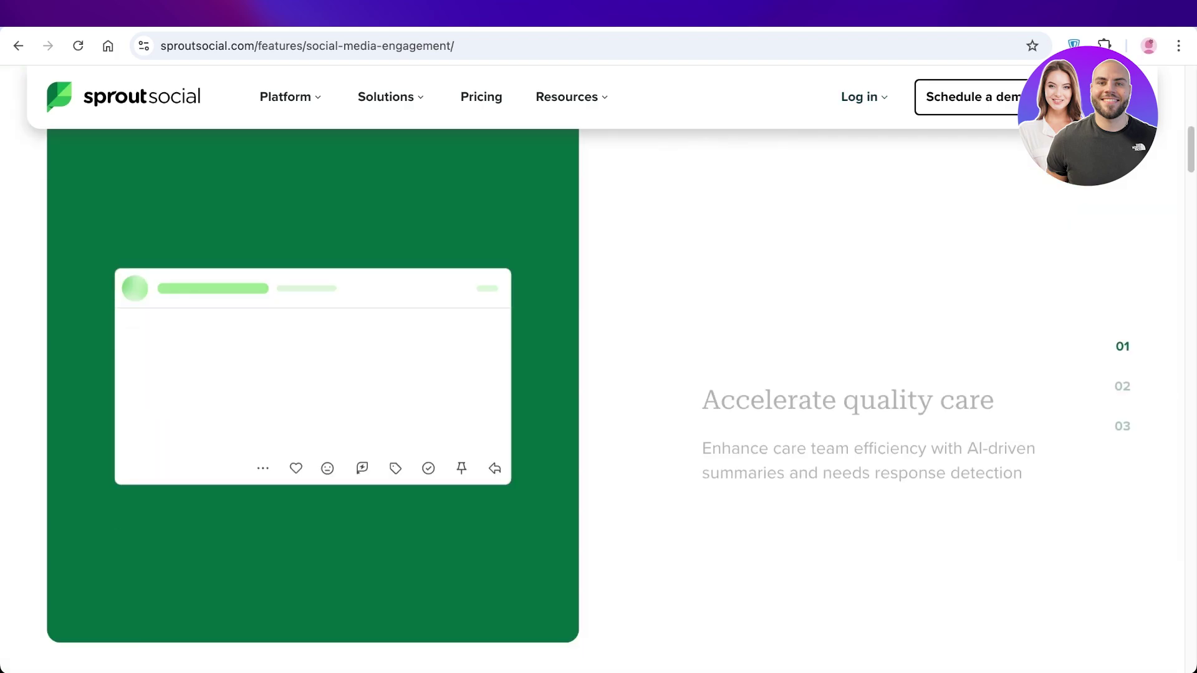
pyautogui.scroll(-5, 885, 374)
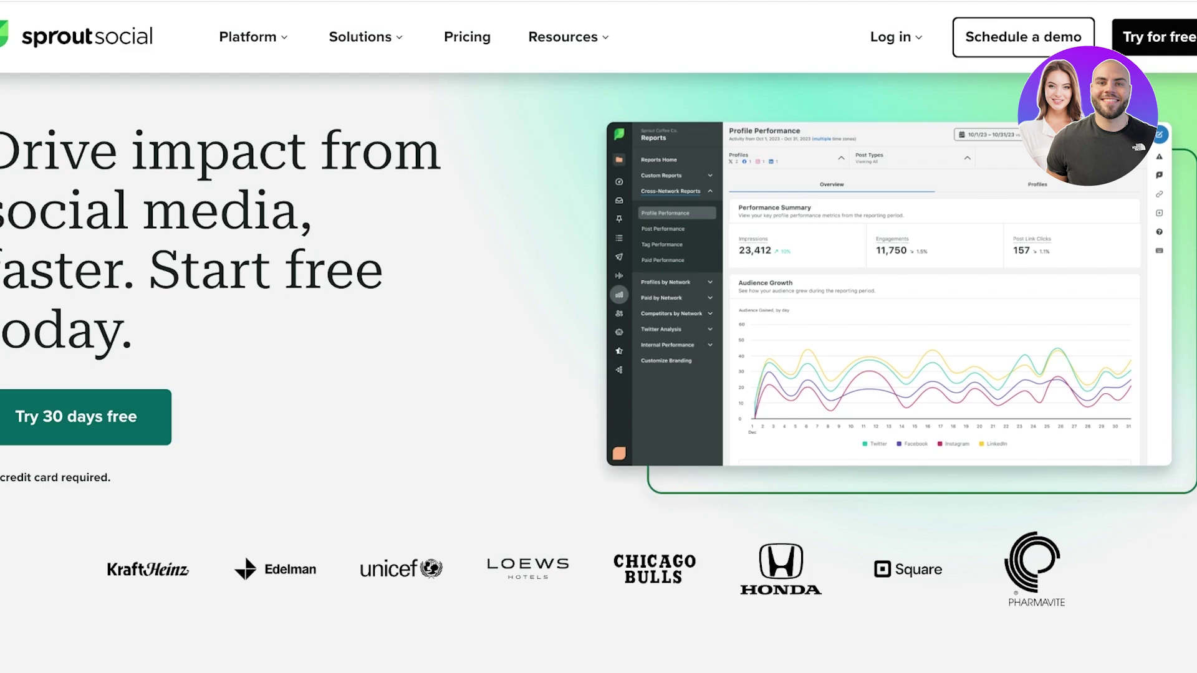
pyautogui.scroll(-5, 598, 374)
pyautogui.scroll(5, 598, 375)
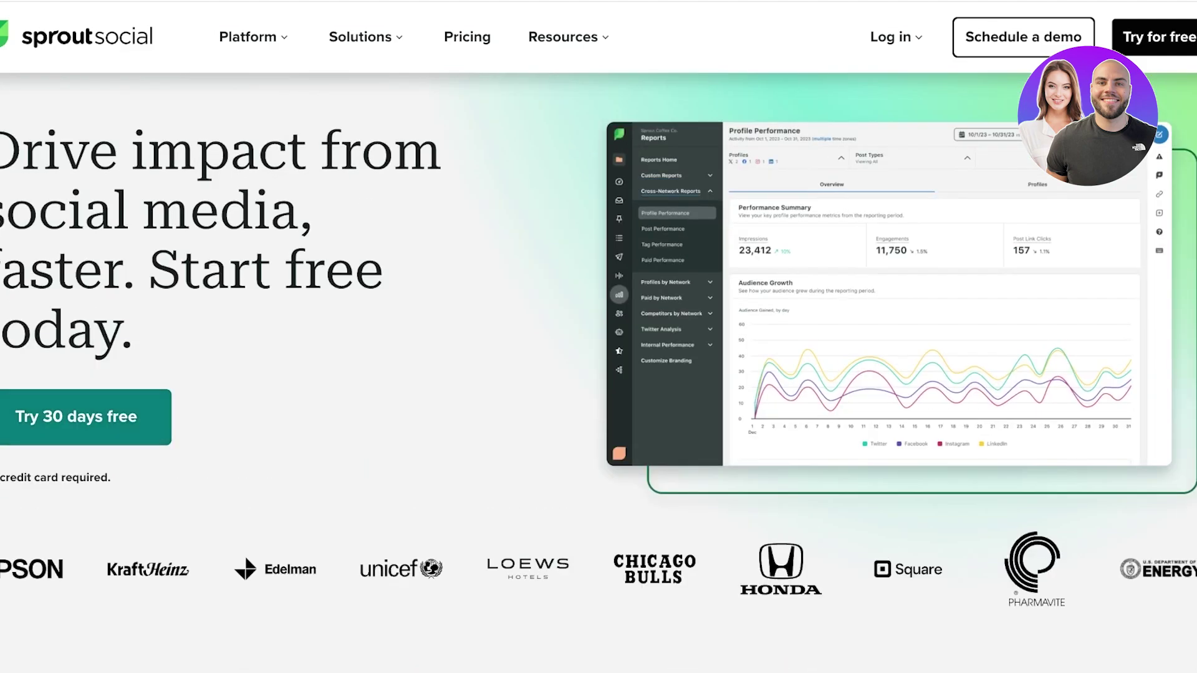
pyautogui.scroll(-2, 598, 374)
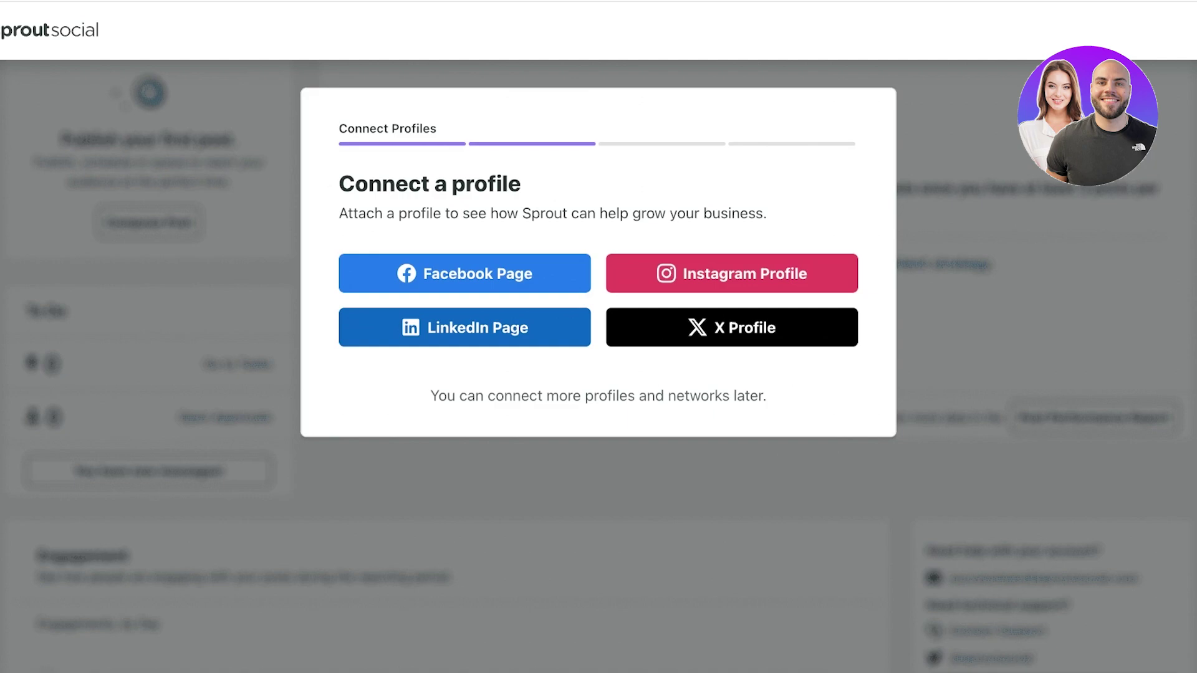
# Start connecting an Instagram profile and authorize Sprout Social through the Facebook account
pyautogui.click(731, 274)
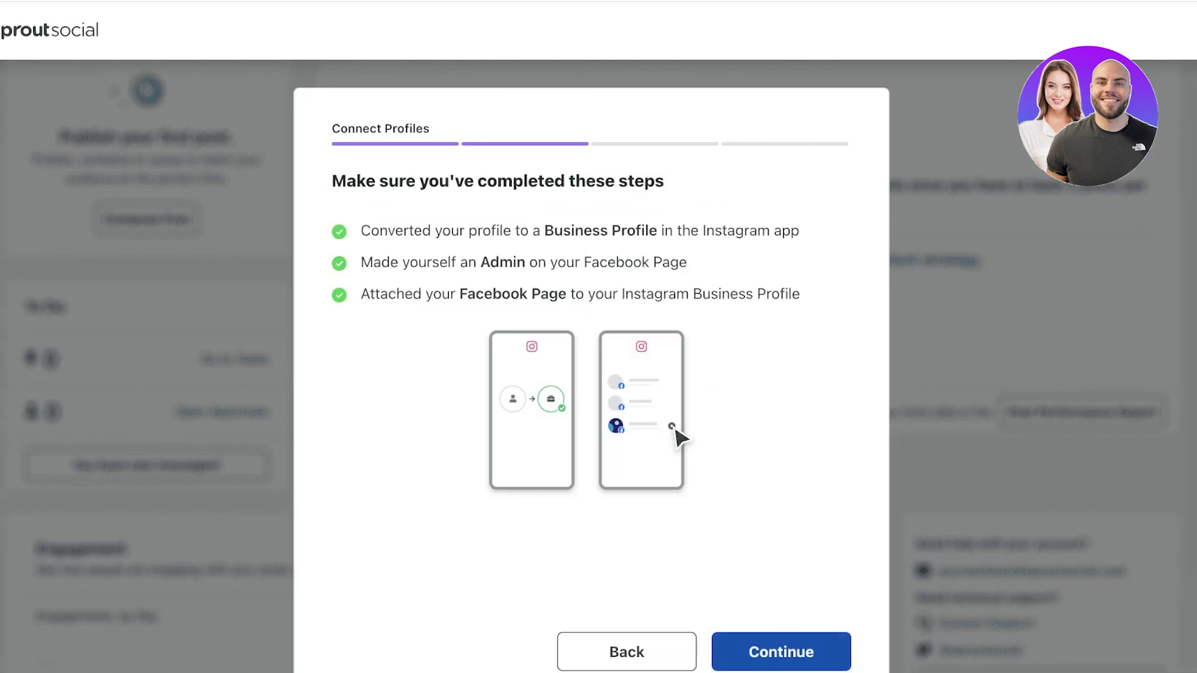
pyautogui.click(781, 652)
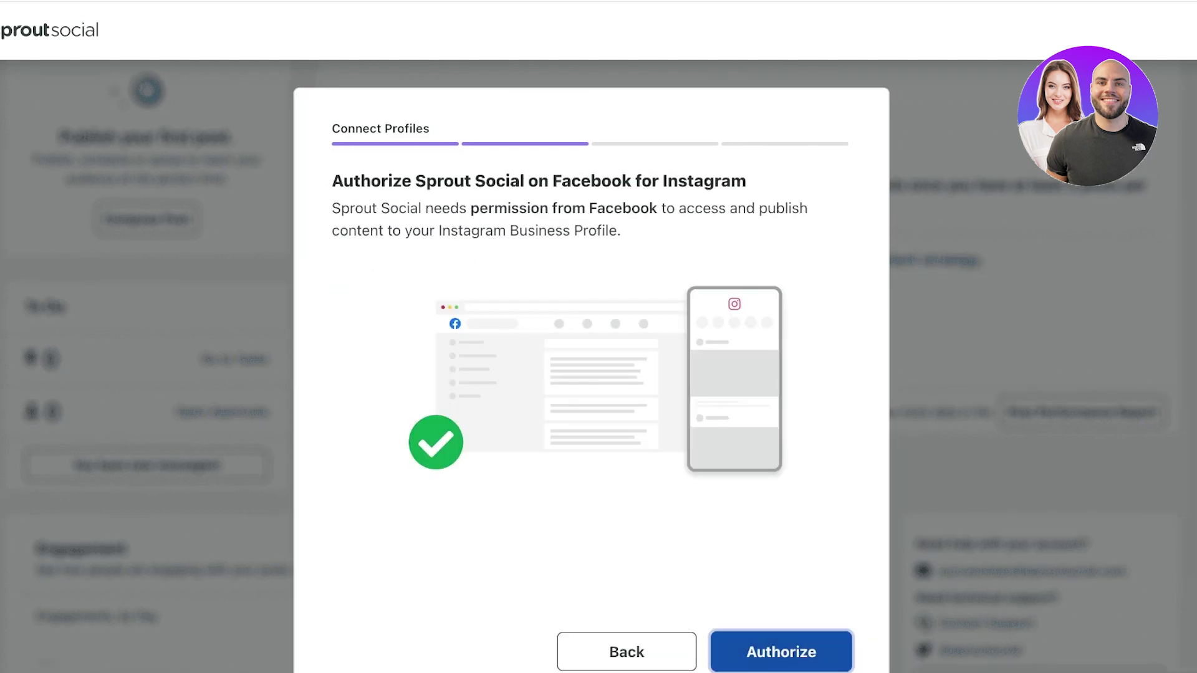
pyautogui.click(781, 651)
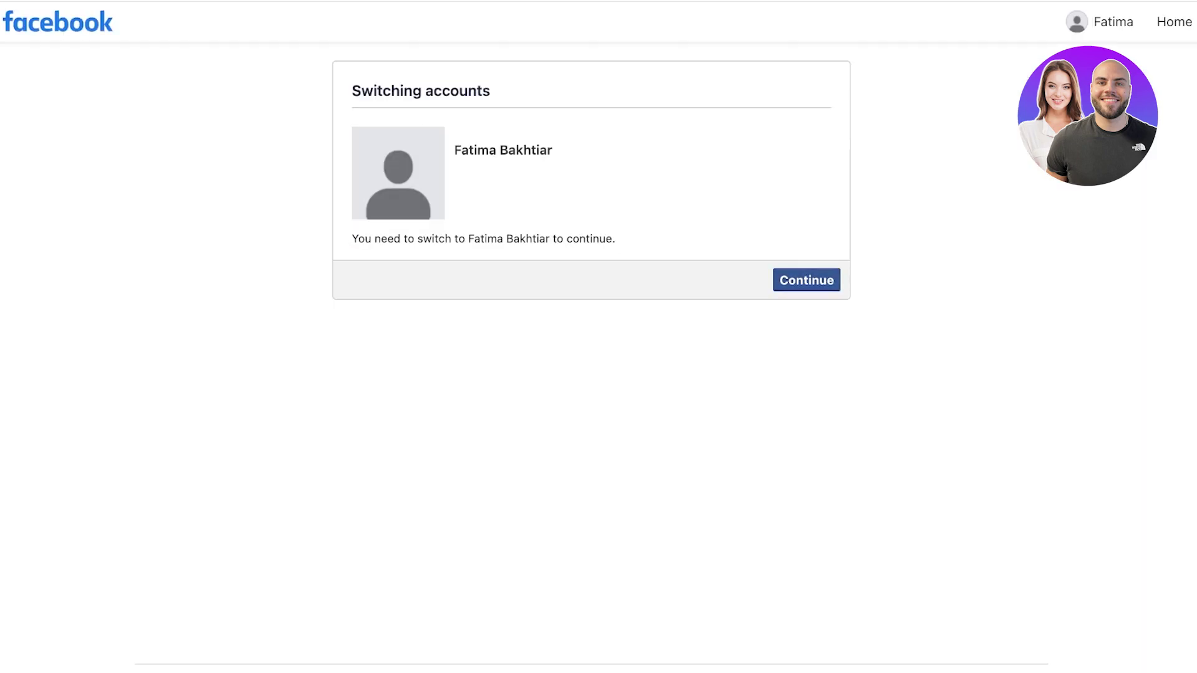
pyautogui.click(806, 280)
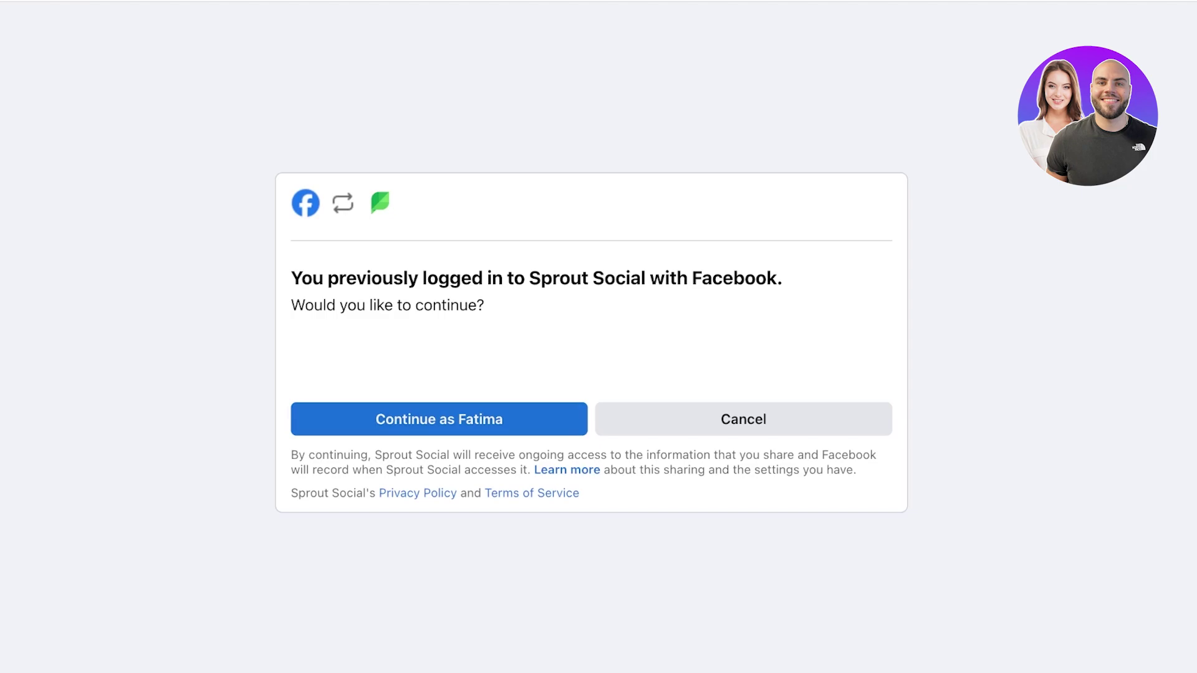
pyautogui.click(438, 419)
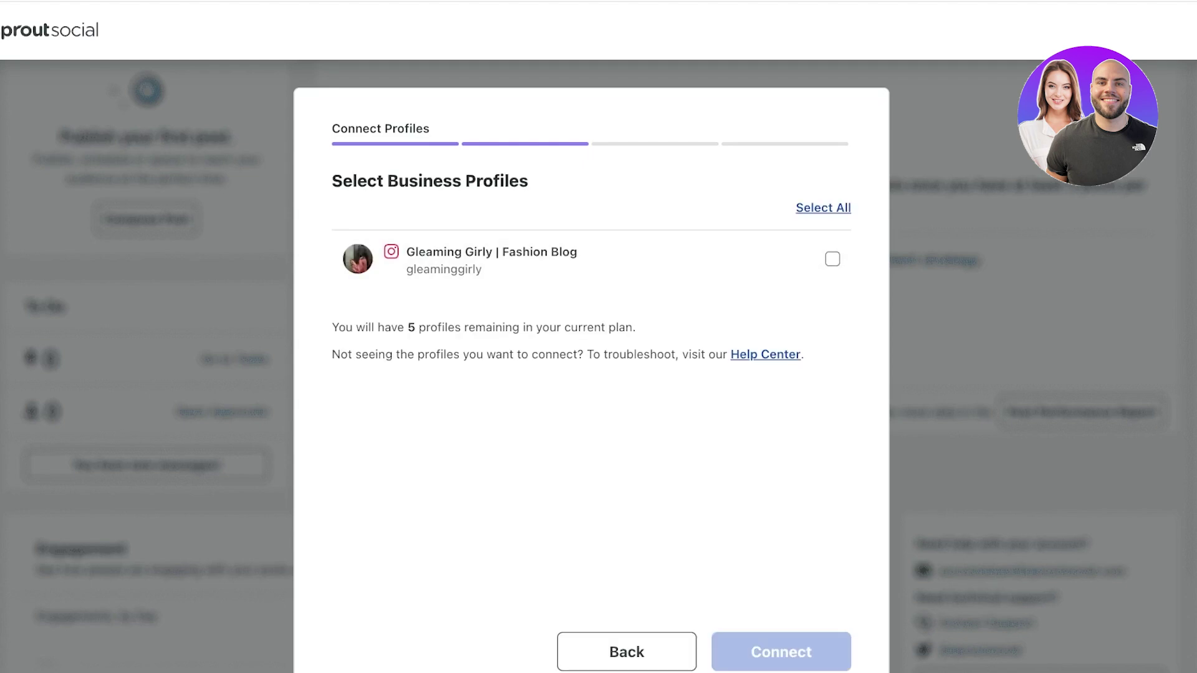
# Connect the Gleaming Girly | Fashion Blog Instagram business profile and proceed to the account customization form
pyautogui.click(833, 258)
pyautogui.press('space')
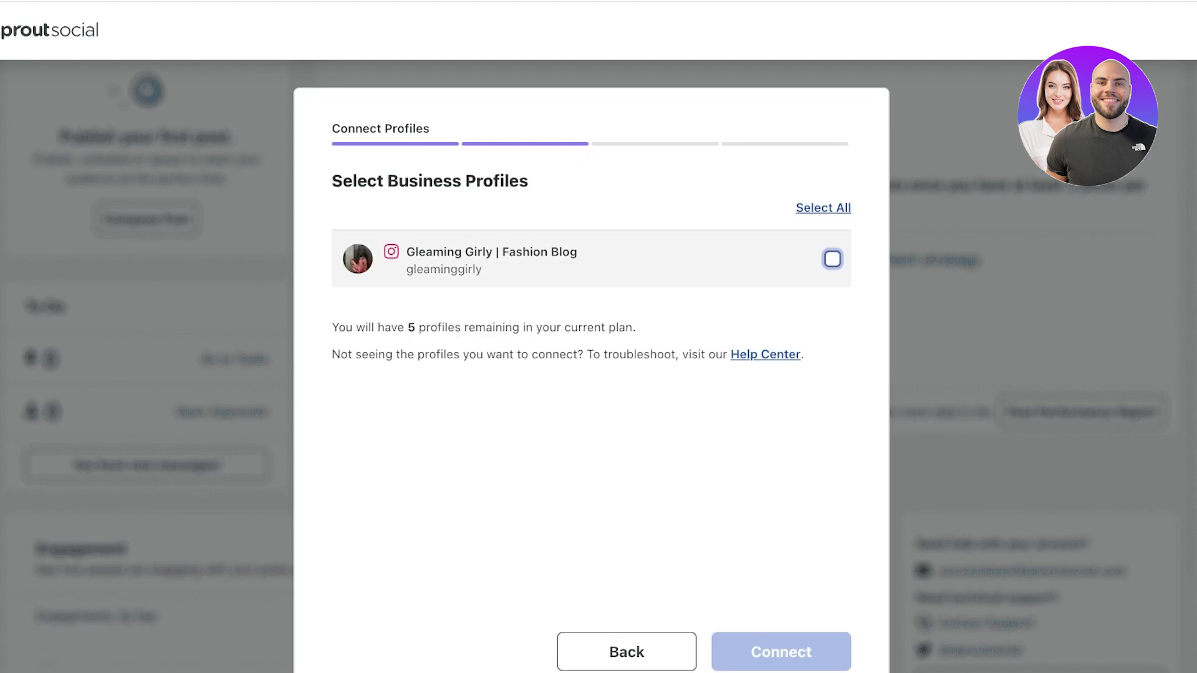
pyautogui.press('space')
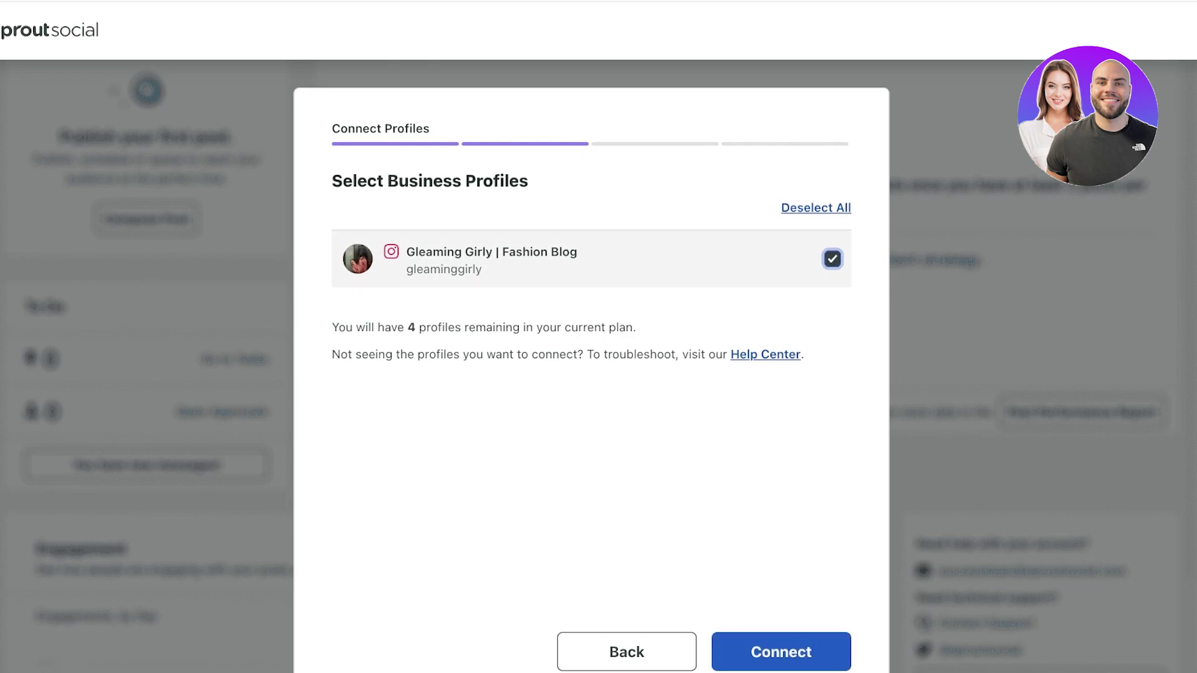
pyautogui.scroll(-1, 591, 367)
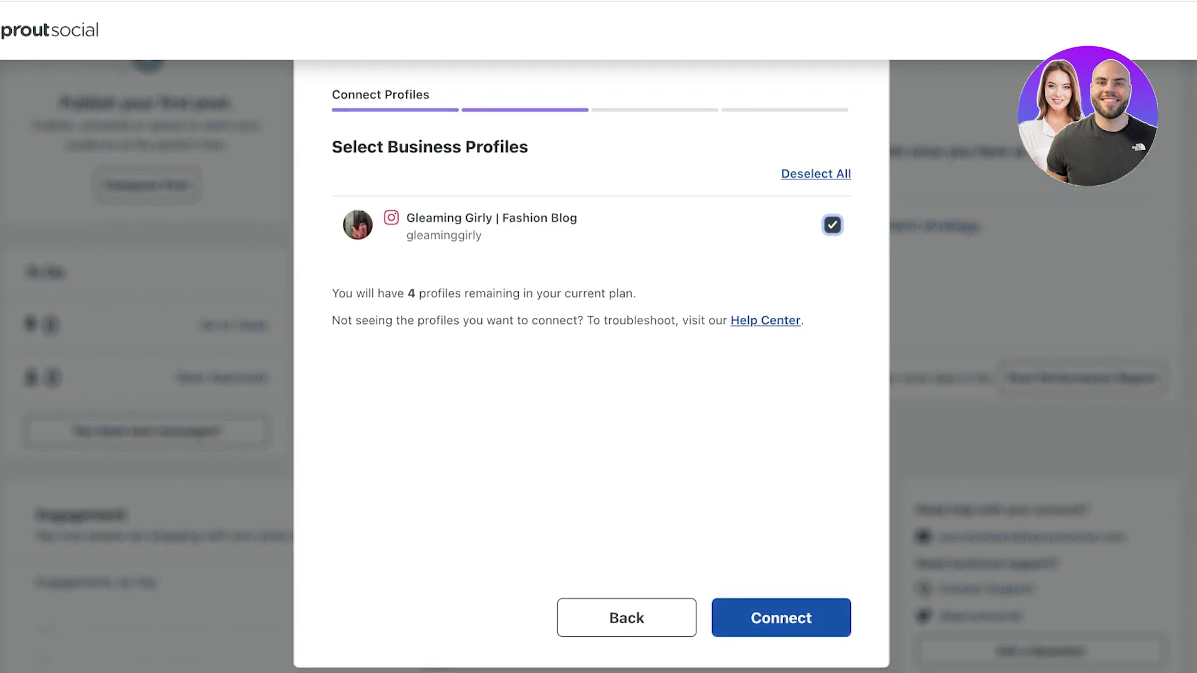
pyautogui.click(780, 617)
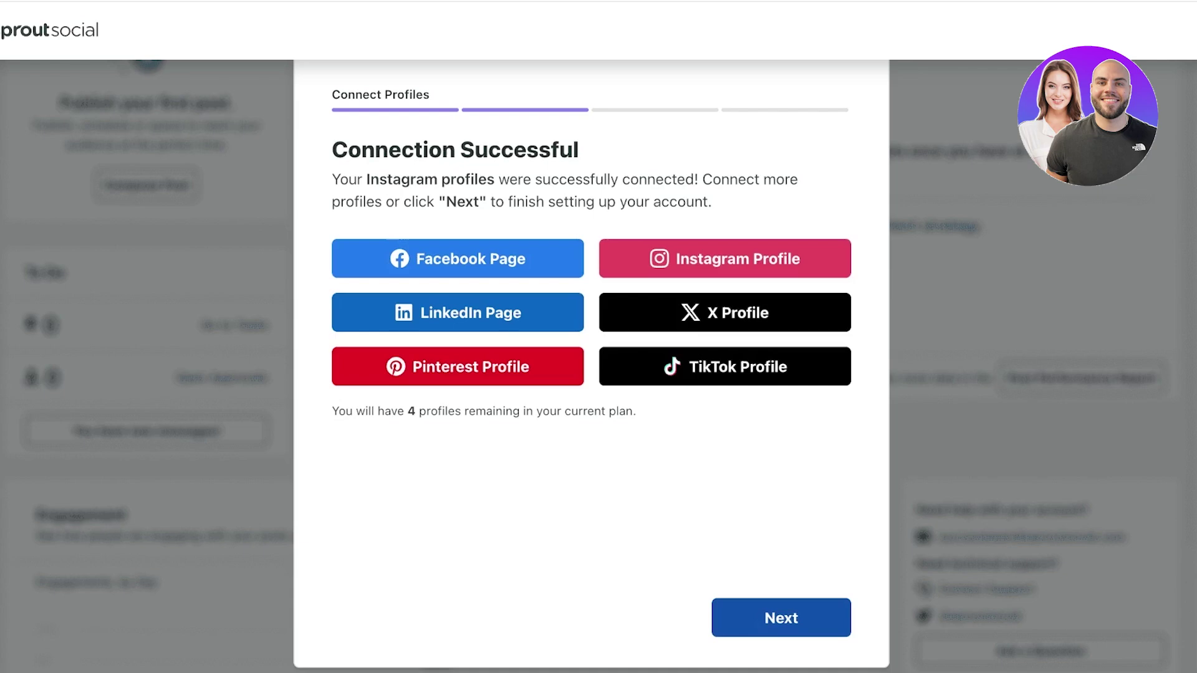
pyautogui.scroll(1, 591, 367)
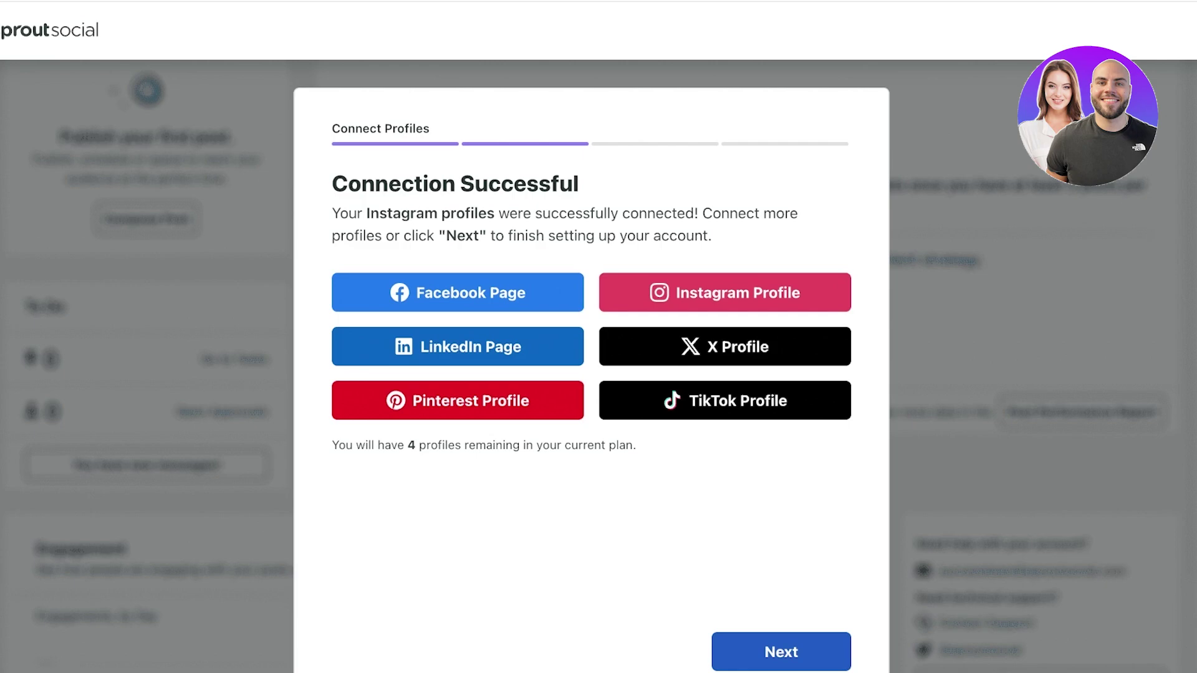
pyautogui.click(781, 652)
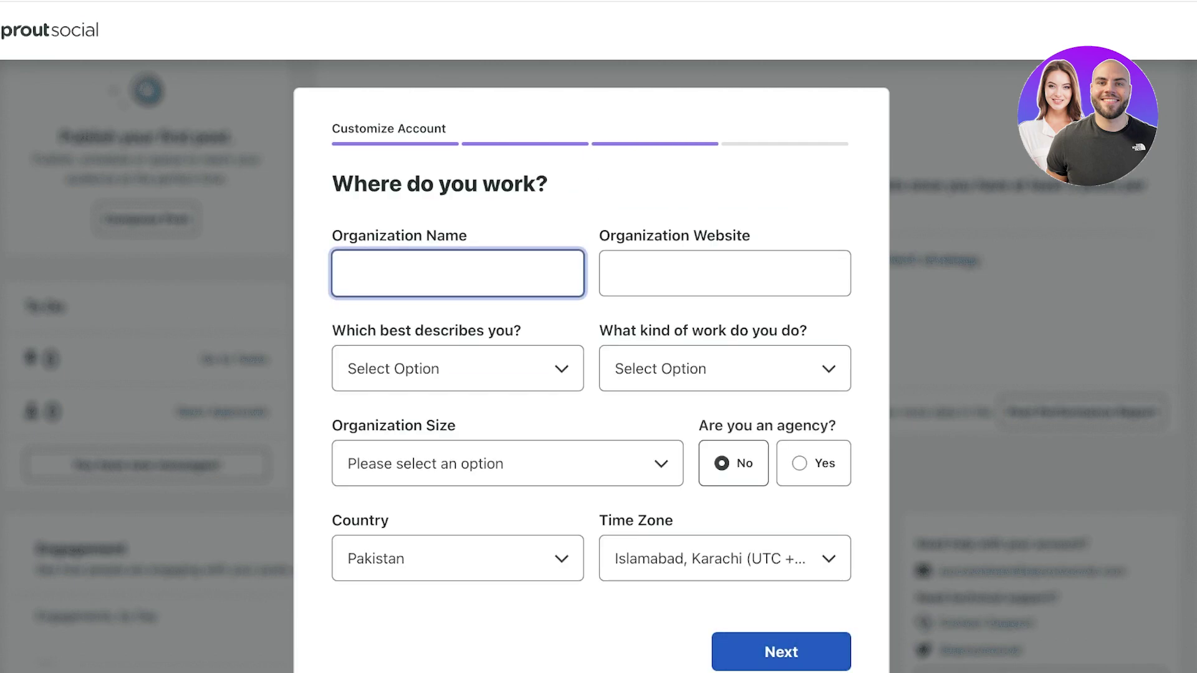
# Fill in the organization name Spencer and website spencer.com, and choose Director as the role
pyautogui.write('Spencer')
pyautogui.click(616, 274)
pyautogui.write('spen')
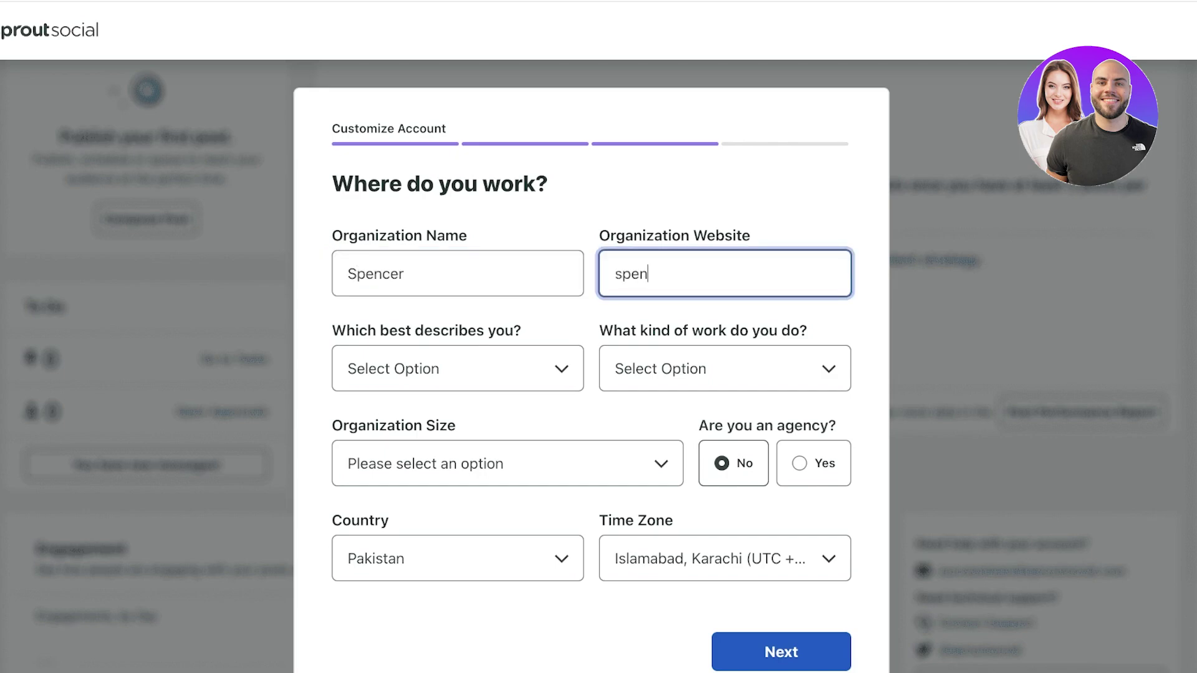
pyautogui.write('cer.com')
pyautogui.press('Tab')
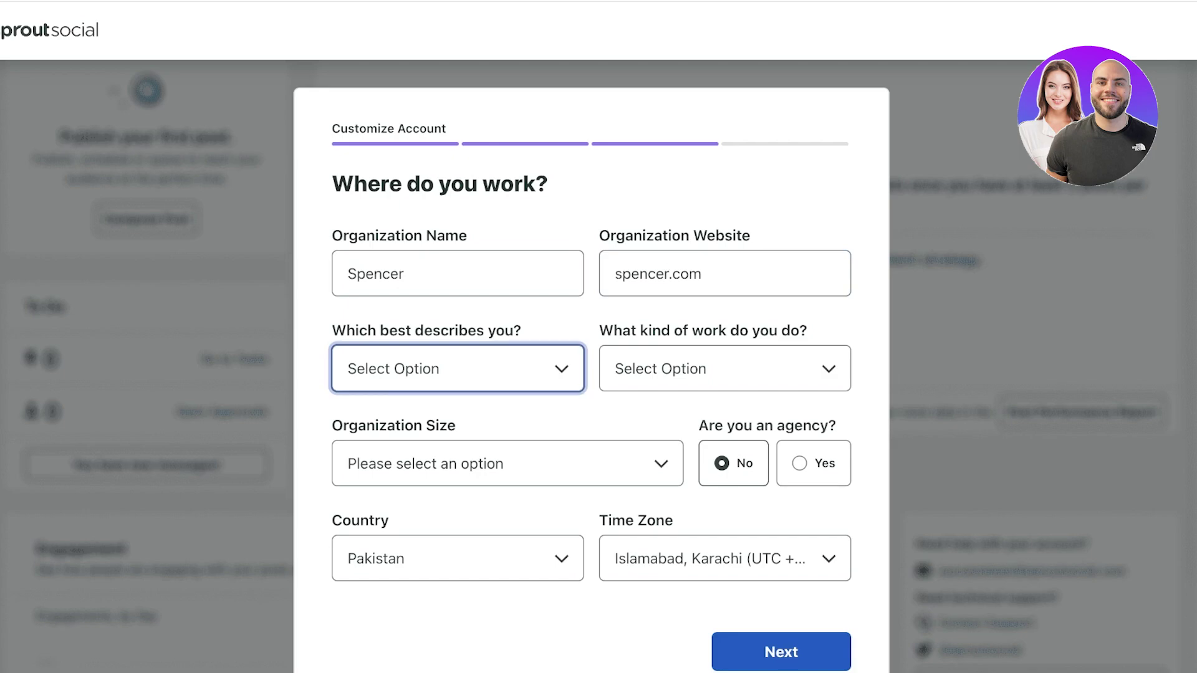
pyautogui.press('d')
pyautogui.press('Tab')
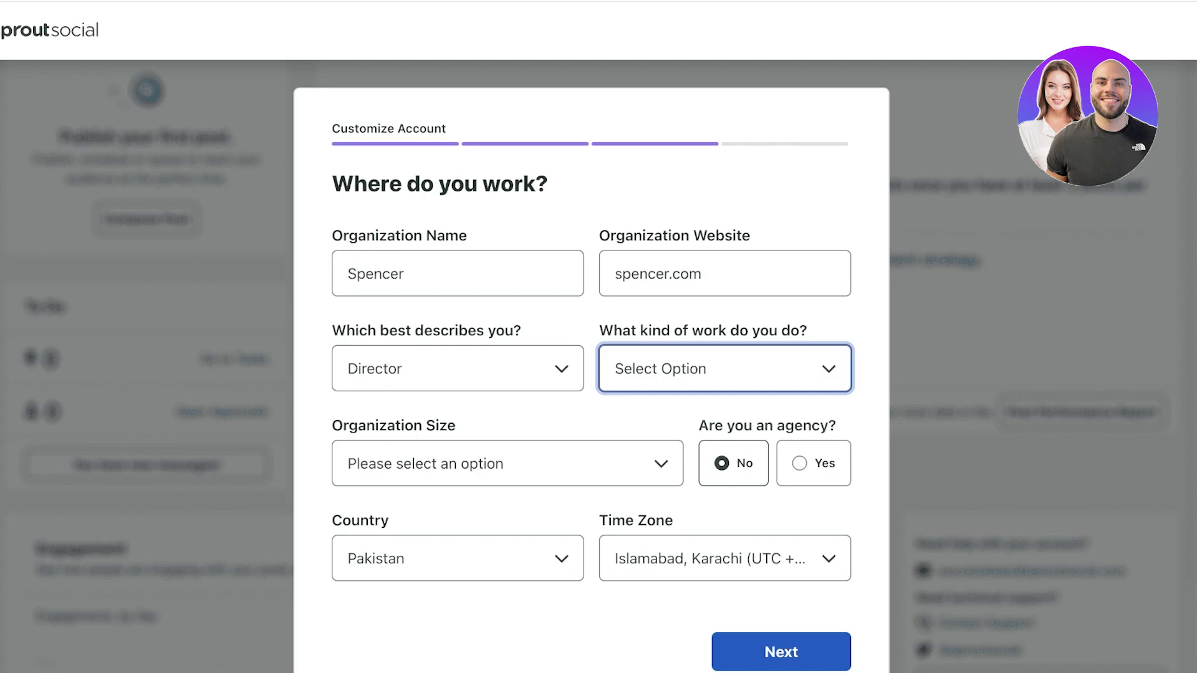
# Change the organization website to glwaming.com
pyautogui.hotkey('shift', 'Tab')
pyautogui.hotkey('shift', 'Tab')
pyautogui.write('glwaming.com')
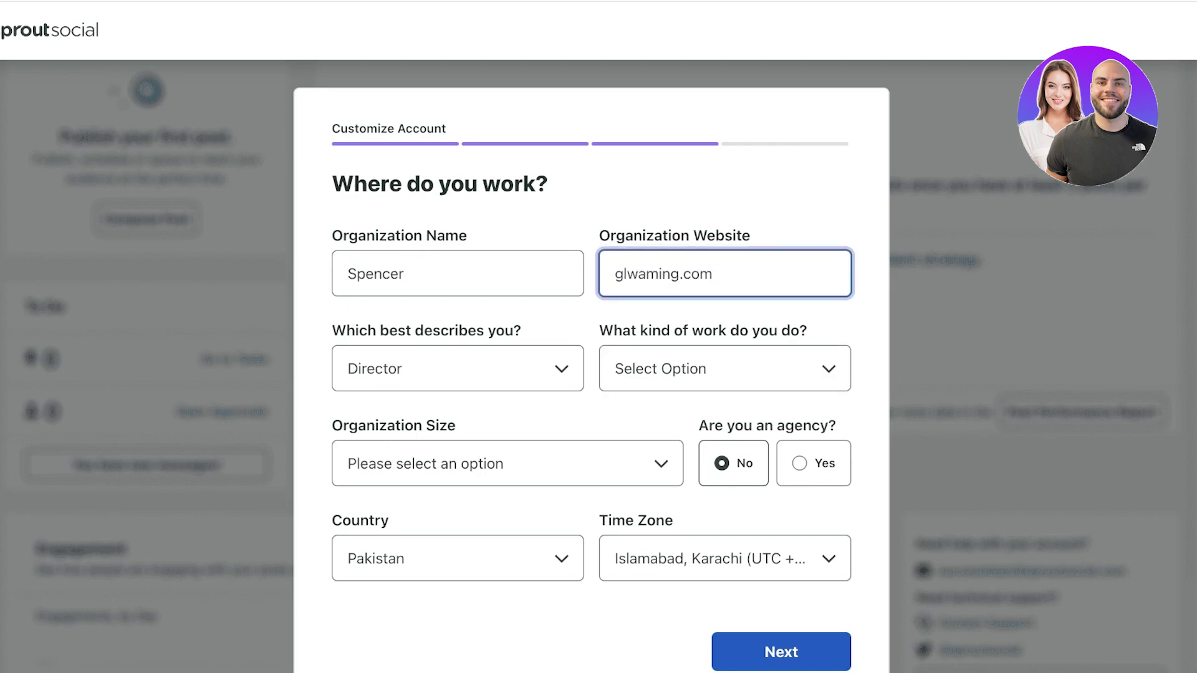
pyautogui.press('Tab')
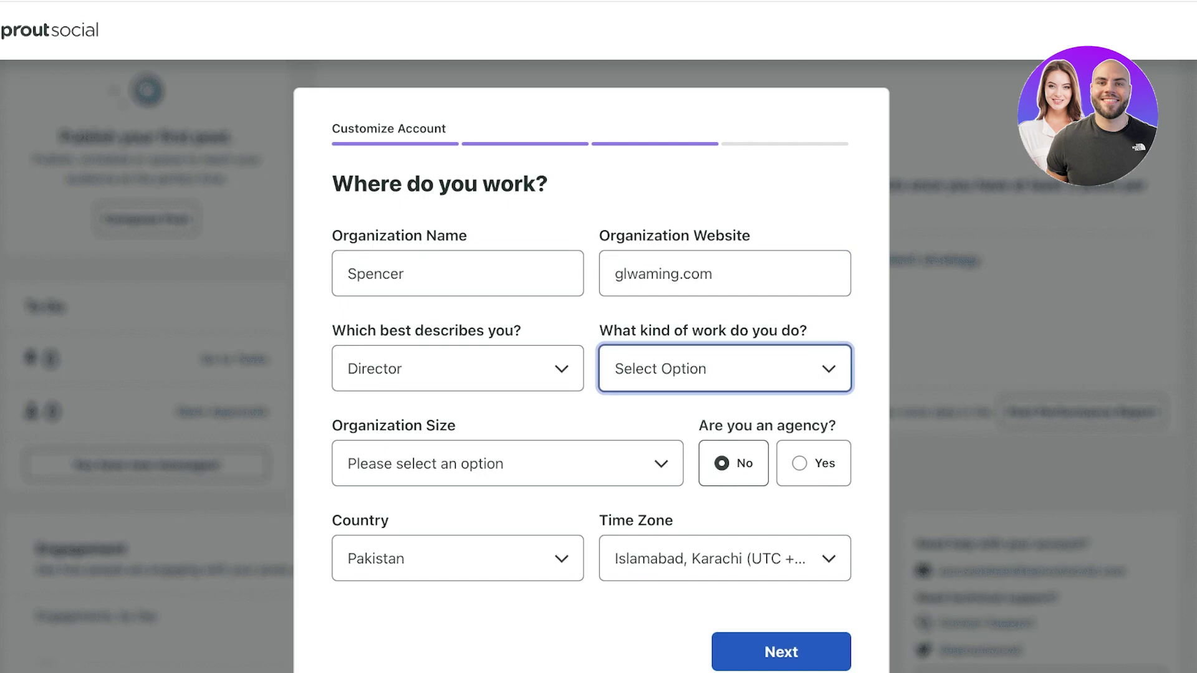
# Set the kind of work to Social Media and organization size to 1-10 employees, and finish the setup without choosing interests
pyautogui.press('Down')
pyautogui.press('Tab')
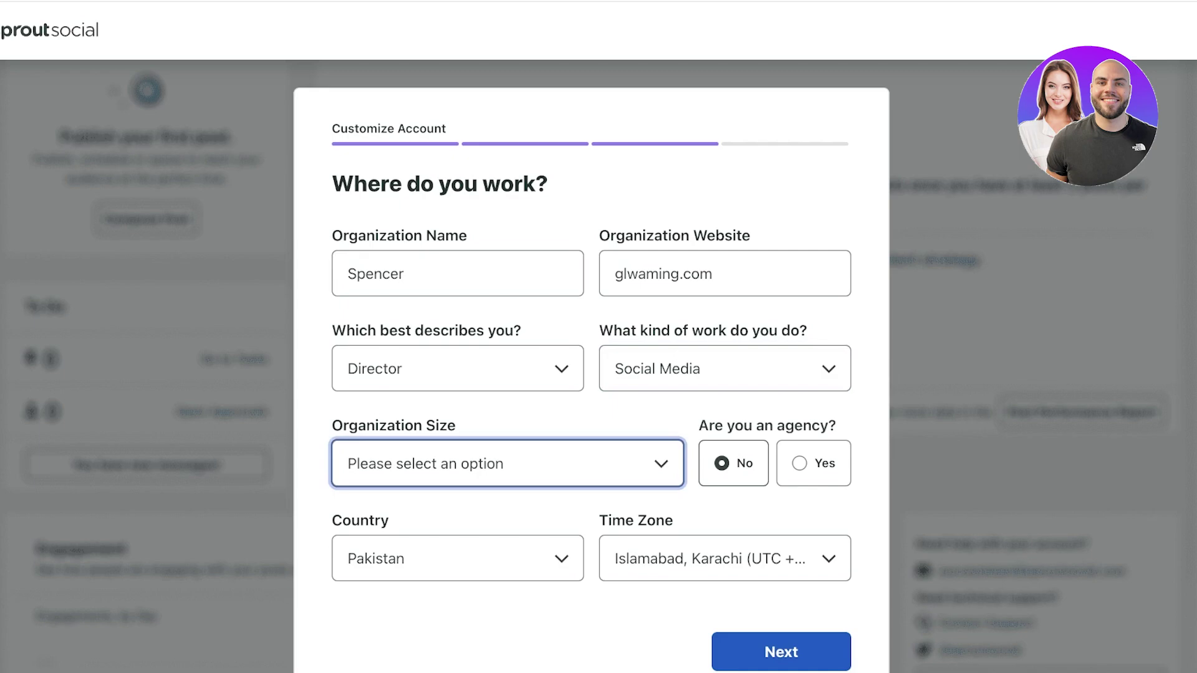
pyautogui.press('1')
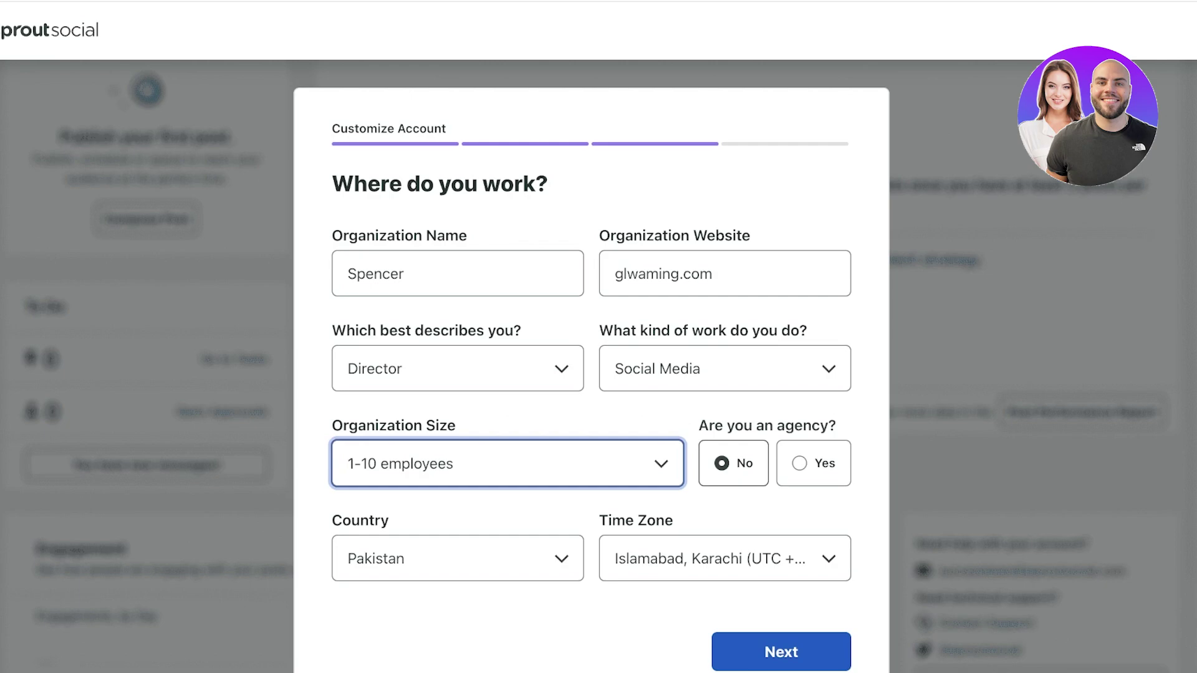
pyautogui.click(781, 651)
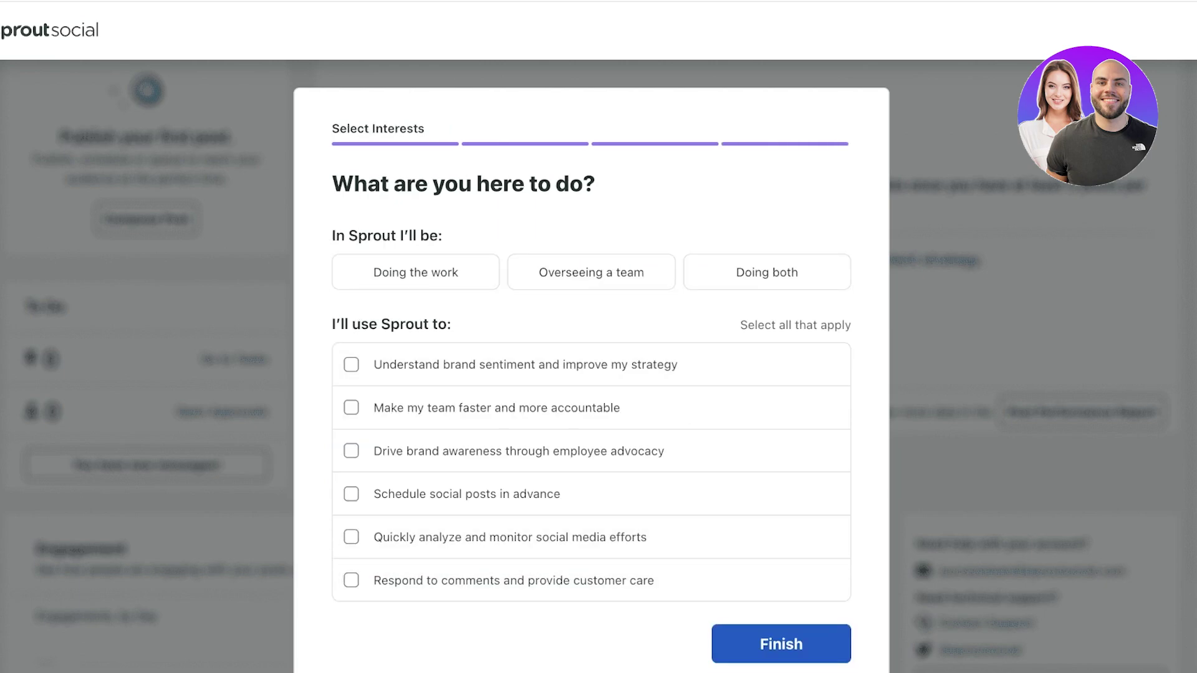
pyautogui.scroll(-1, 592, 374)
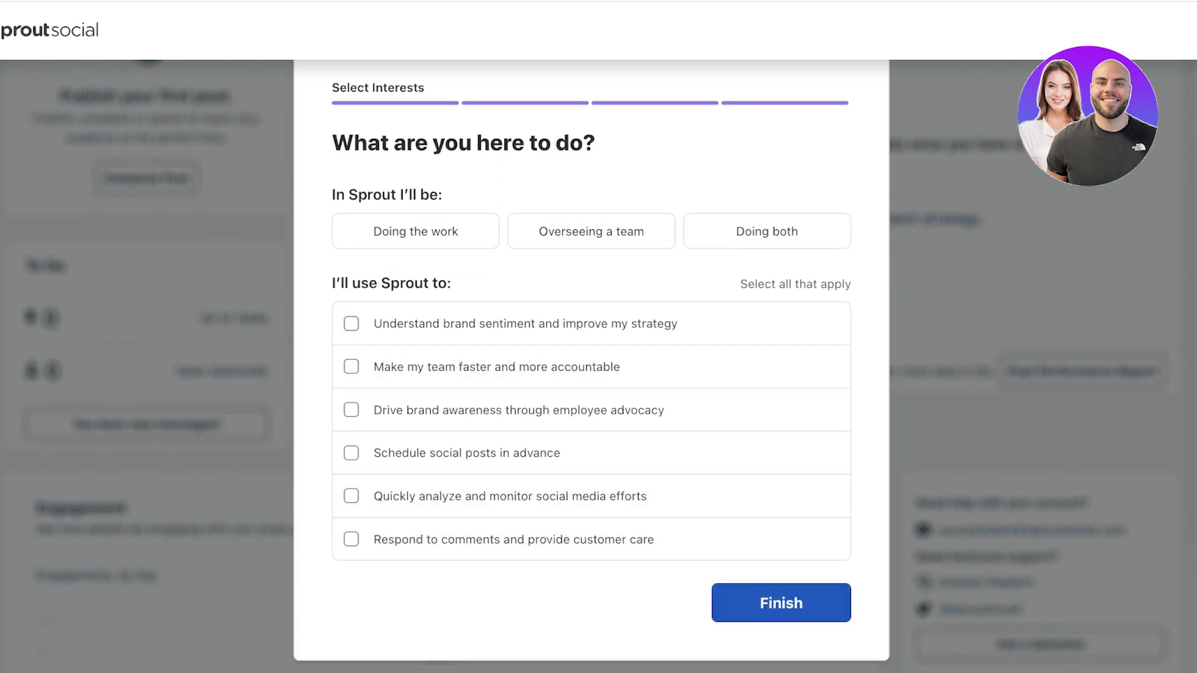
pyautogui.click(781, 603)
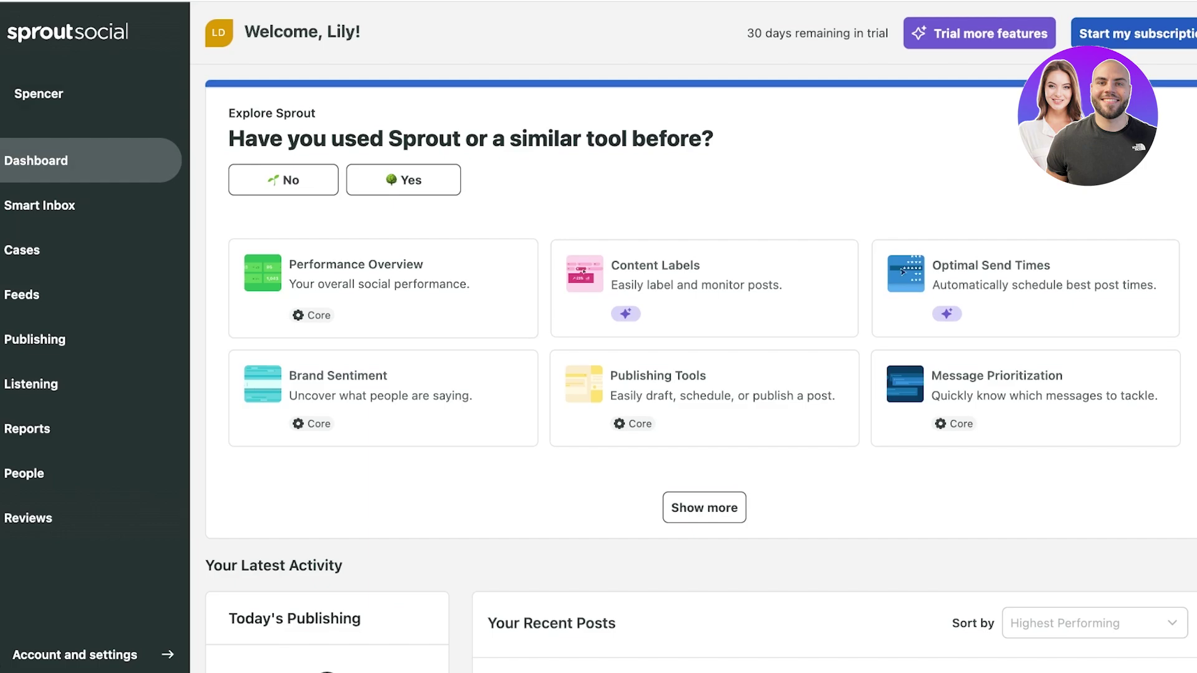
# Open a new post draft for the connected Instagram profile and view the account menu options
pyautogui.click(38, 93)
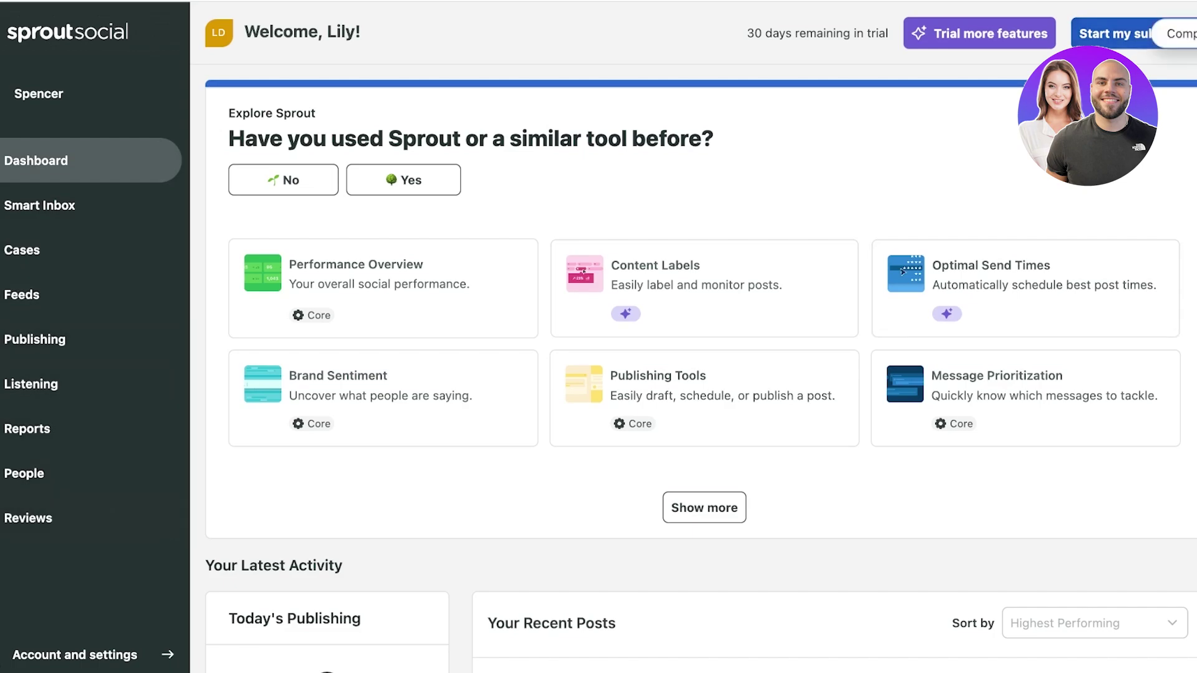
pyautogui.click(1188, 33)
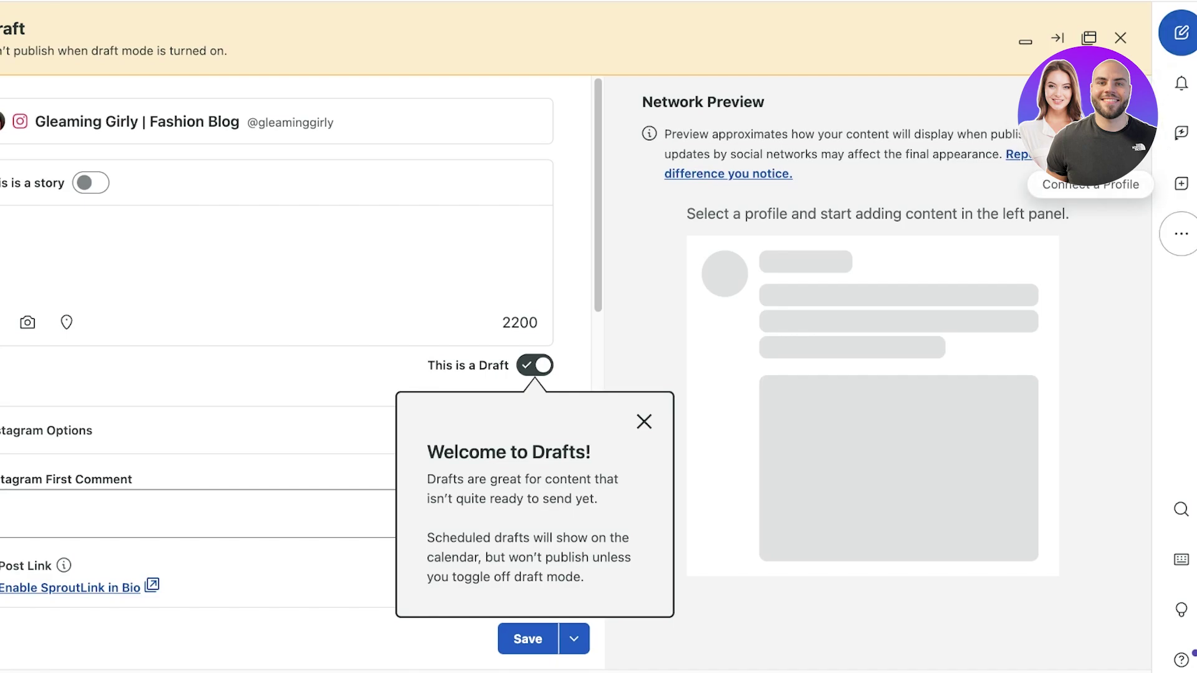
pyautogui.click(1182, 234)
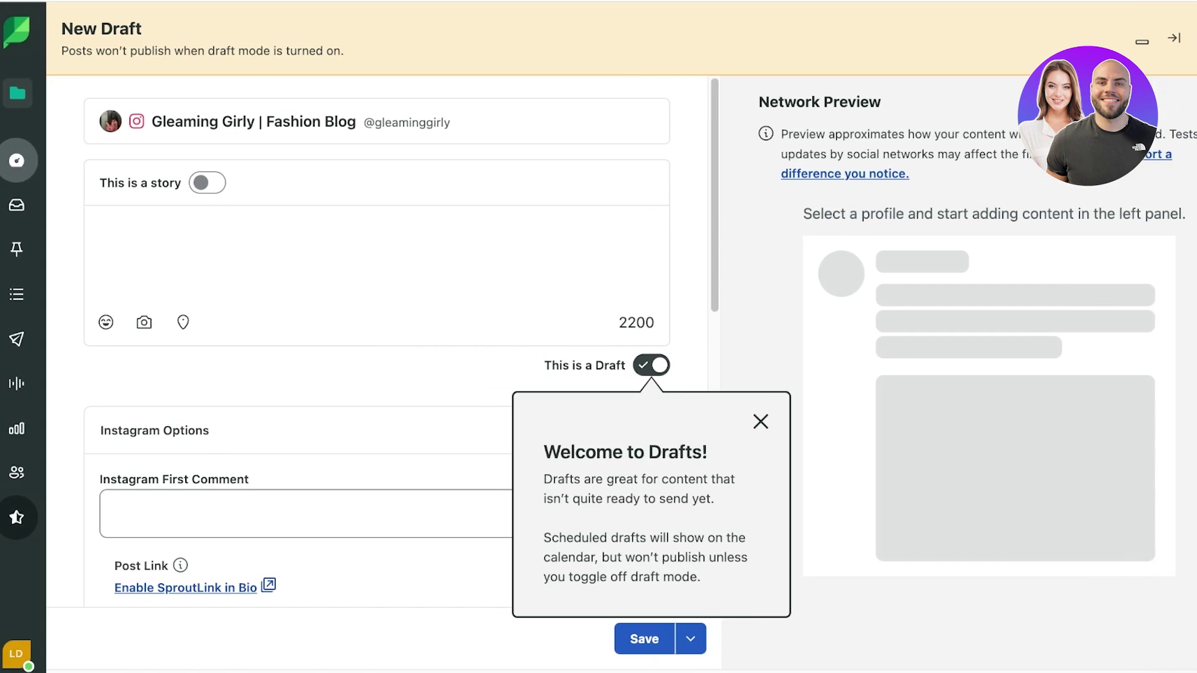
pyautogui.click(16, 653)
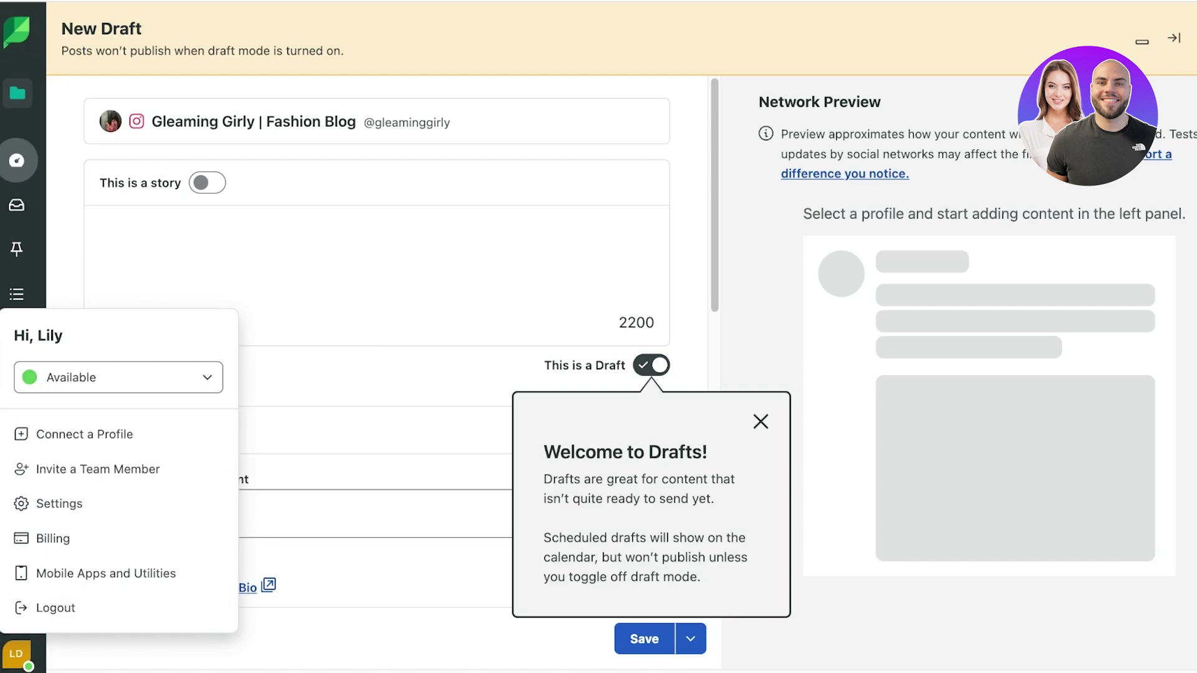
# Look over the group selector and Smart Inbox, and open the Create New Group form without creating a group
pyautogui.click(16, 93)
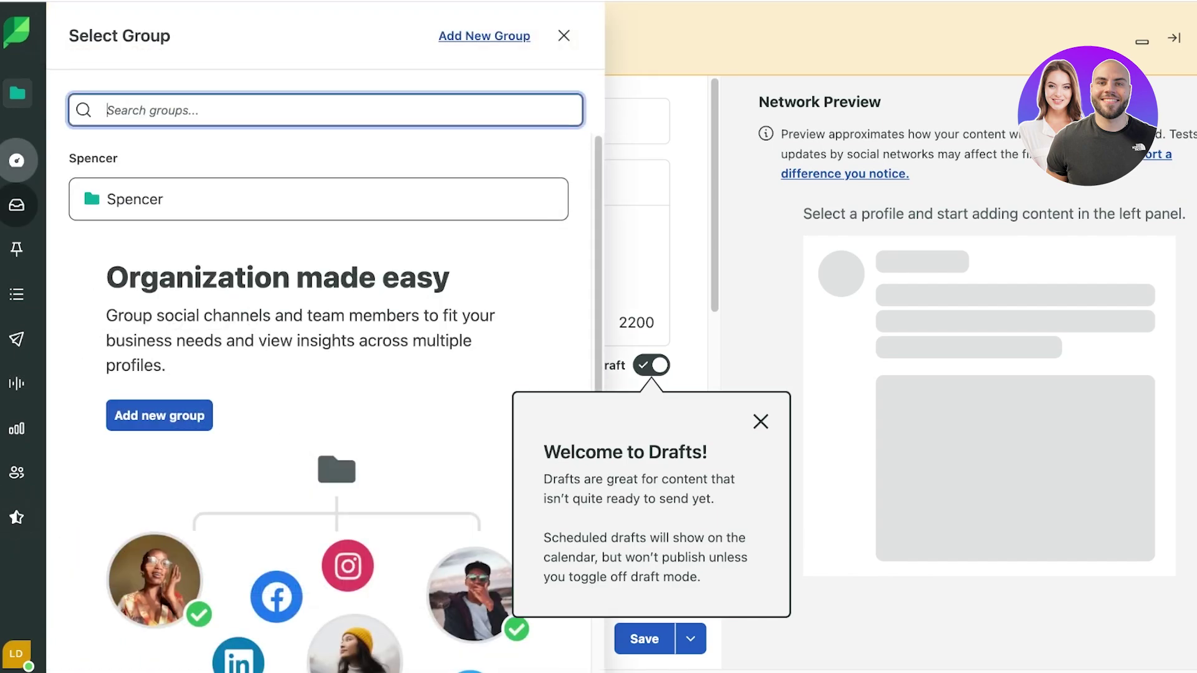
pyautogui.click(17, 205)
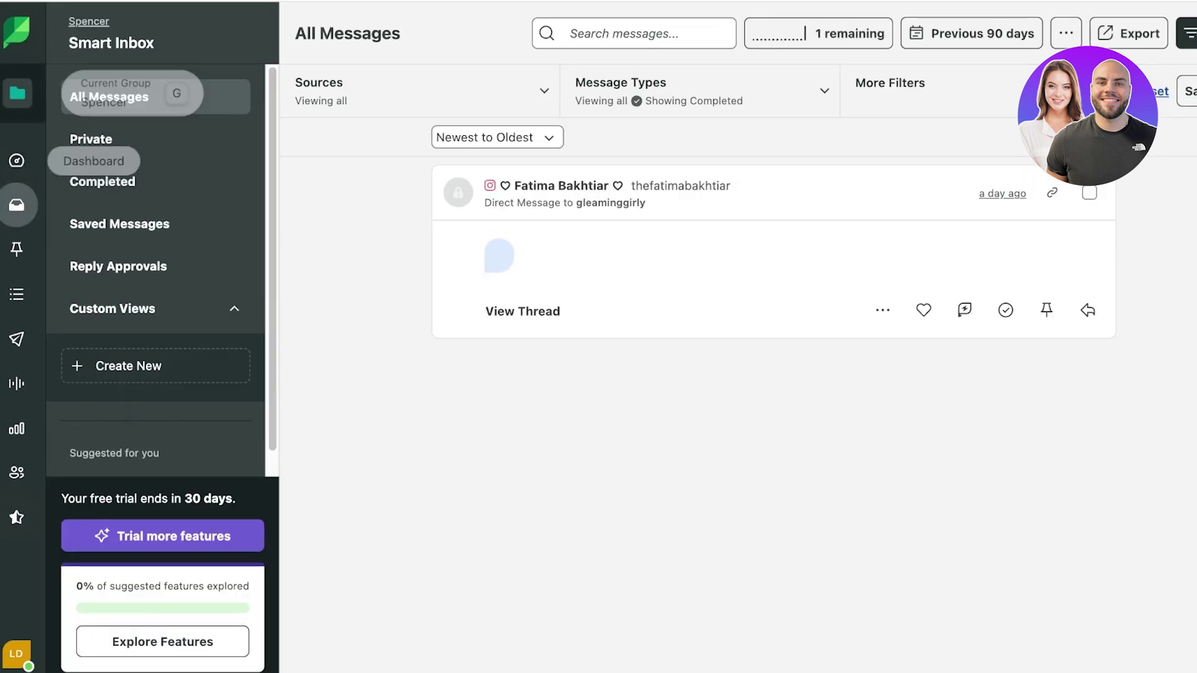
pyautogui.click(18, 92)
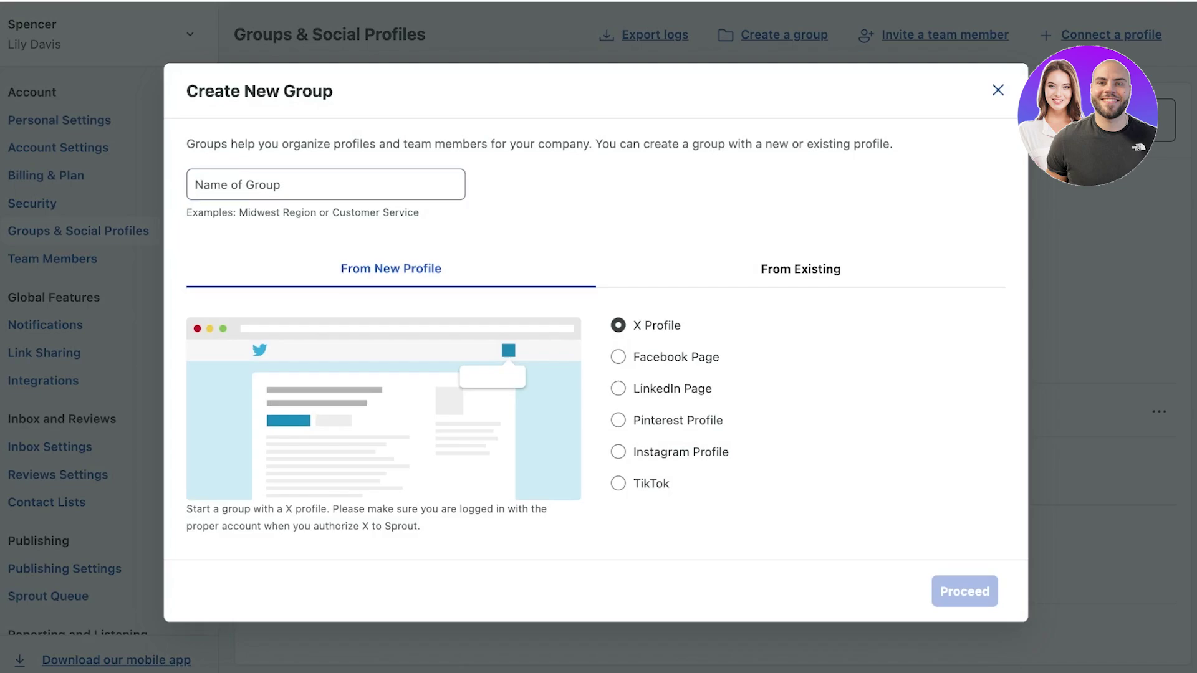
pyautogui.press('Escape')
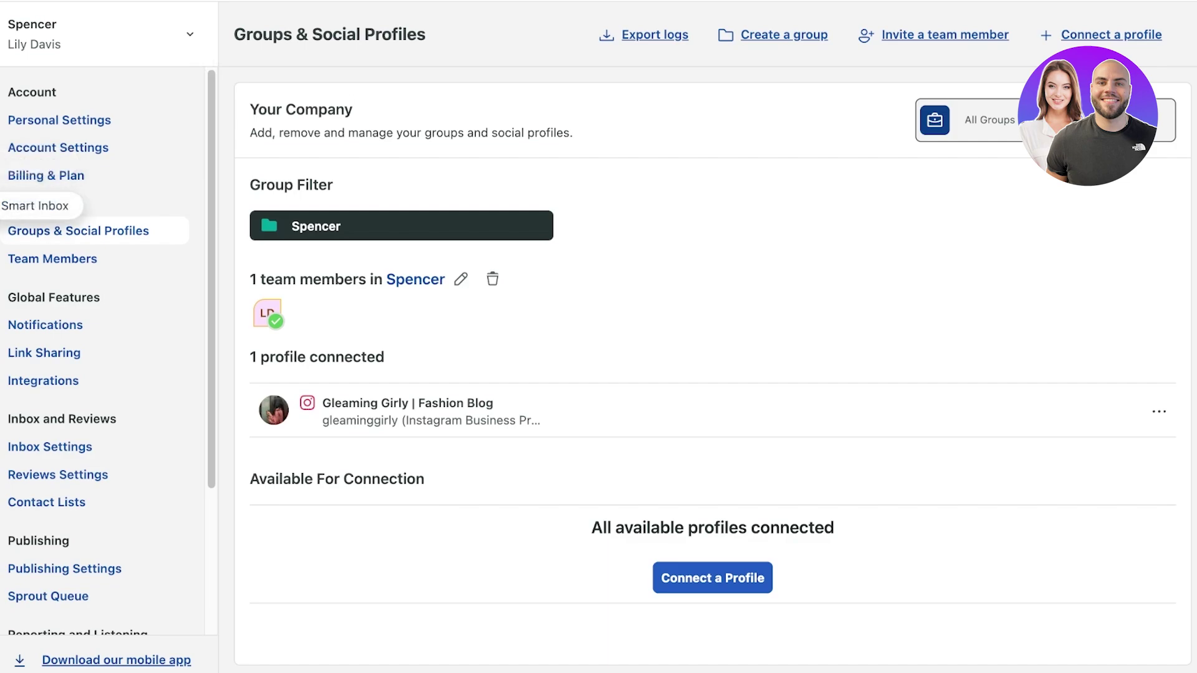
# Return to the dashboard and open the Smart Inbox to view its messages
pyautogui.click(1, 160)
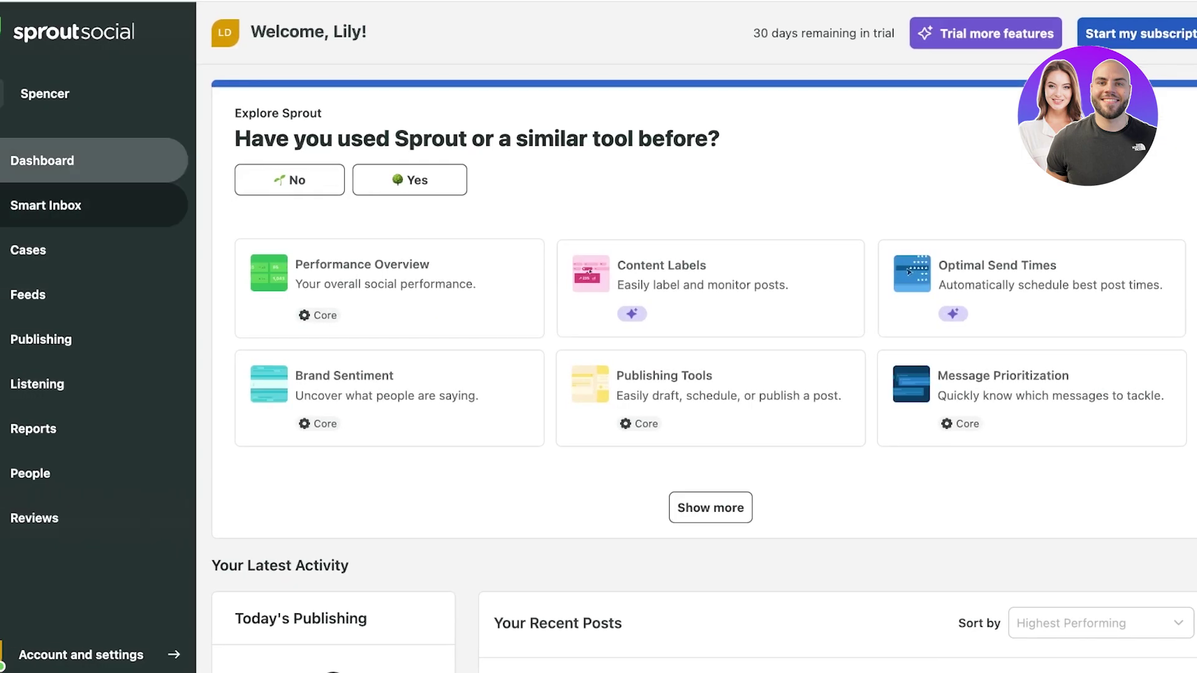
pyautogui.click(46, 205)
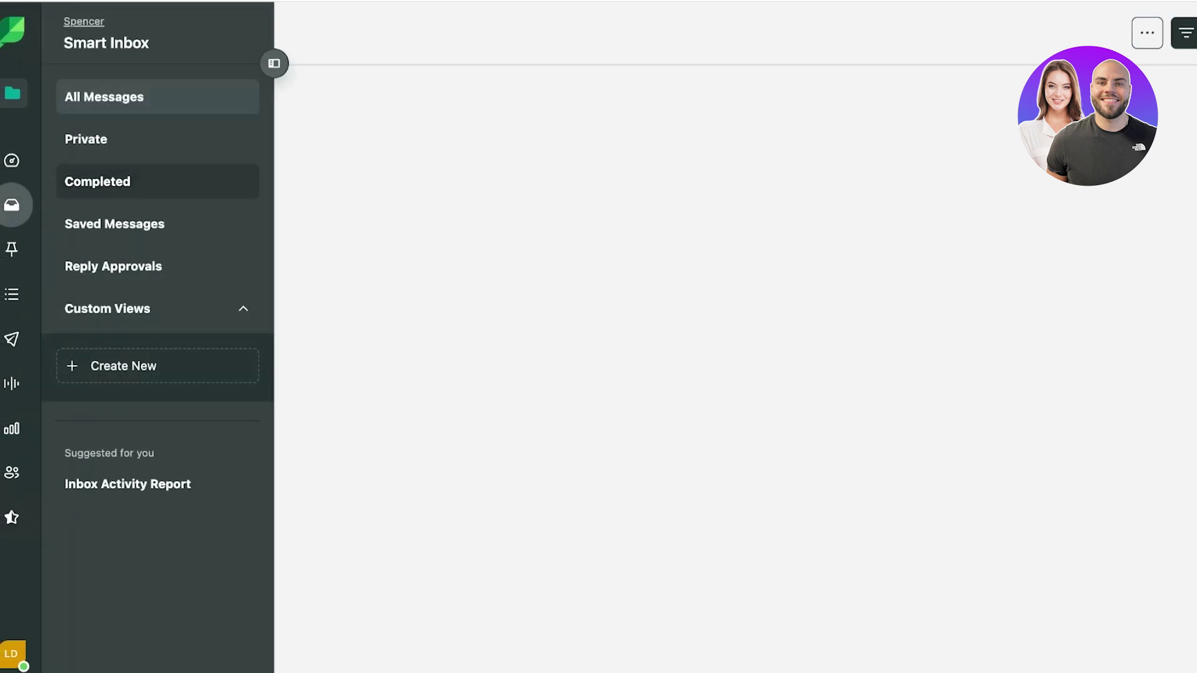
pyautogui.click(86, 139)
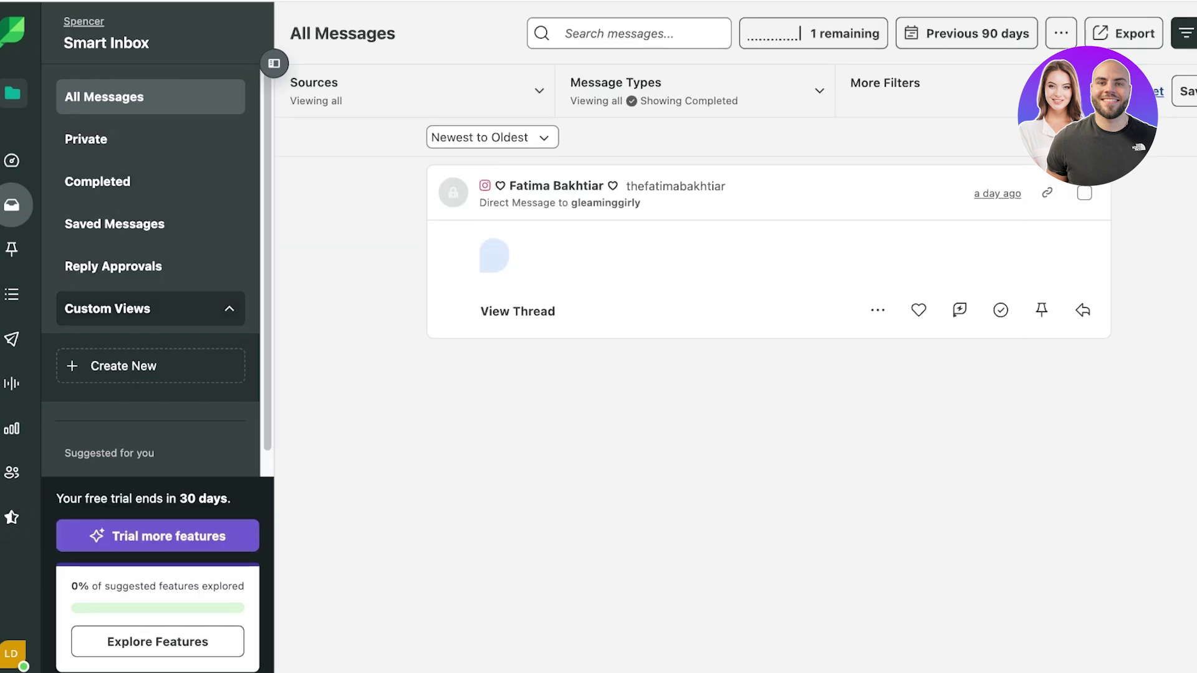
# Start a new custom view in the Smart Inbox and look at its Sources filter
pyautogui.click(274, 63)
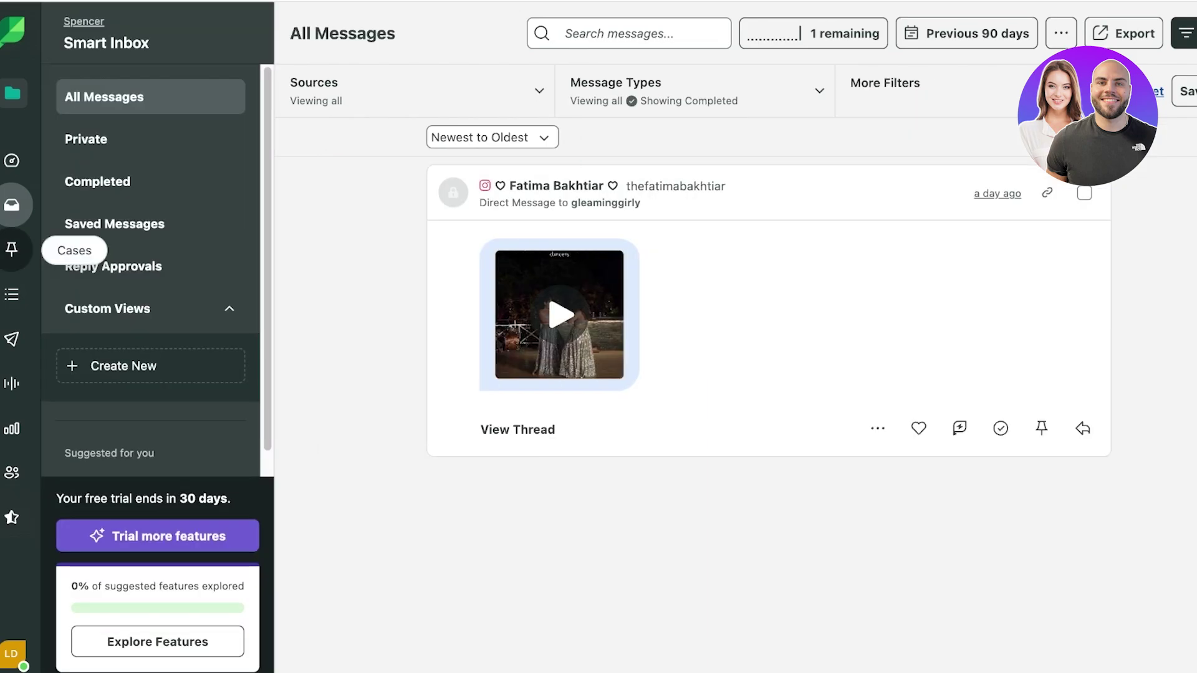
pyautogui.click(150, 366)
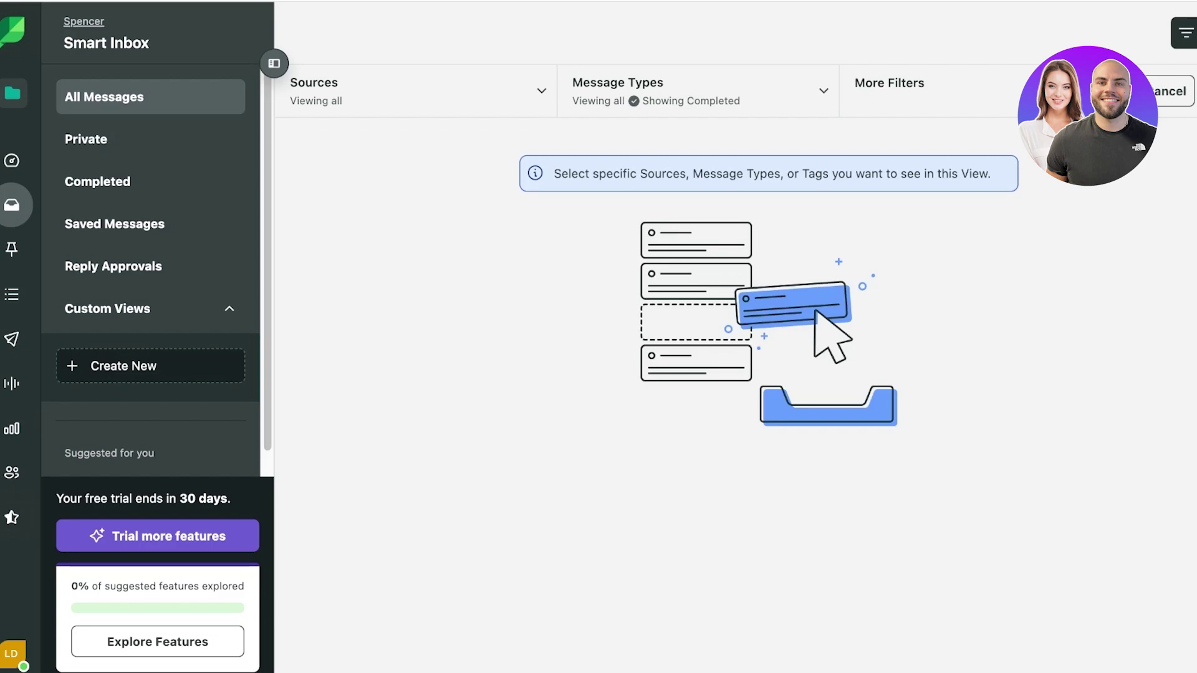
pyautogui.click(274, 63)
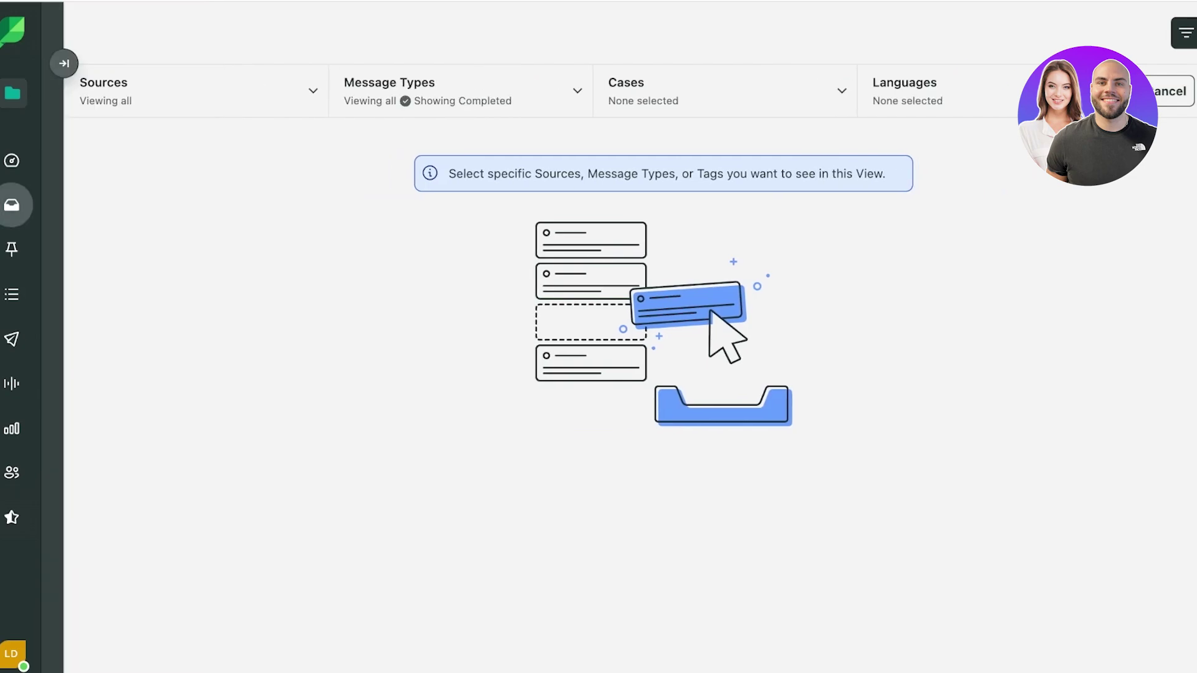
pyautogui.click(197, 92)
# Limit the new view's message types to Direct Messages, excluding Ad Comments, Mentions, Comments, Media Tags and Story Mentions
pyautogui.click(460, 91)
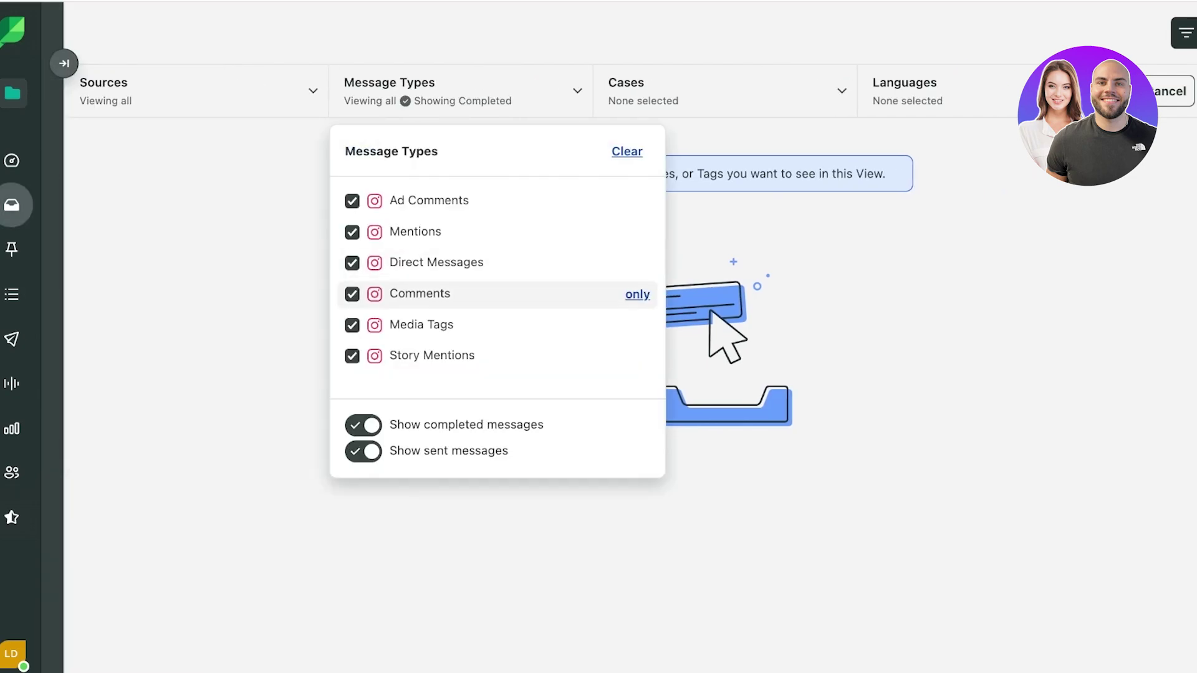
pyautogui.click(352, 356)
pyautogui.click(353, 325)
pyautogui.click(352, 294)
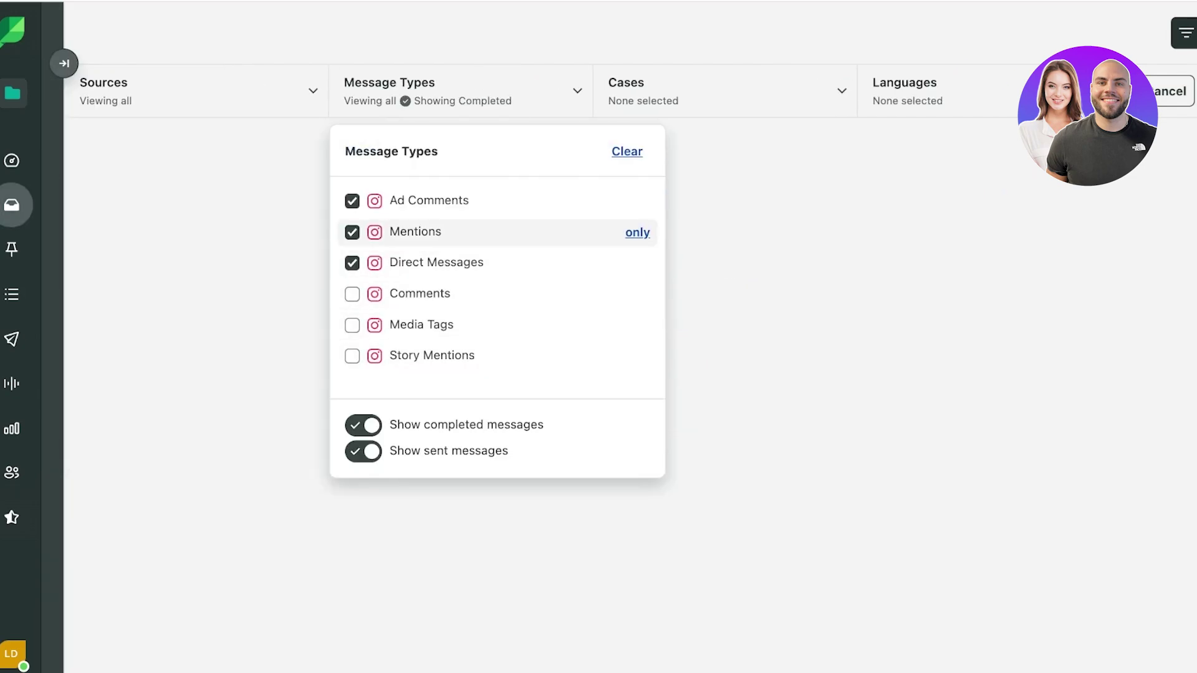
pyautogui.click(352, 232)
pyautogui.click(352, 201)
# Look over the Cases and Languages filter options for the new view without selecting any
pyautogui.click(725, 91)
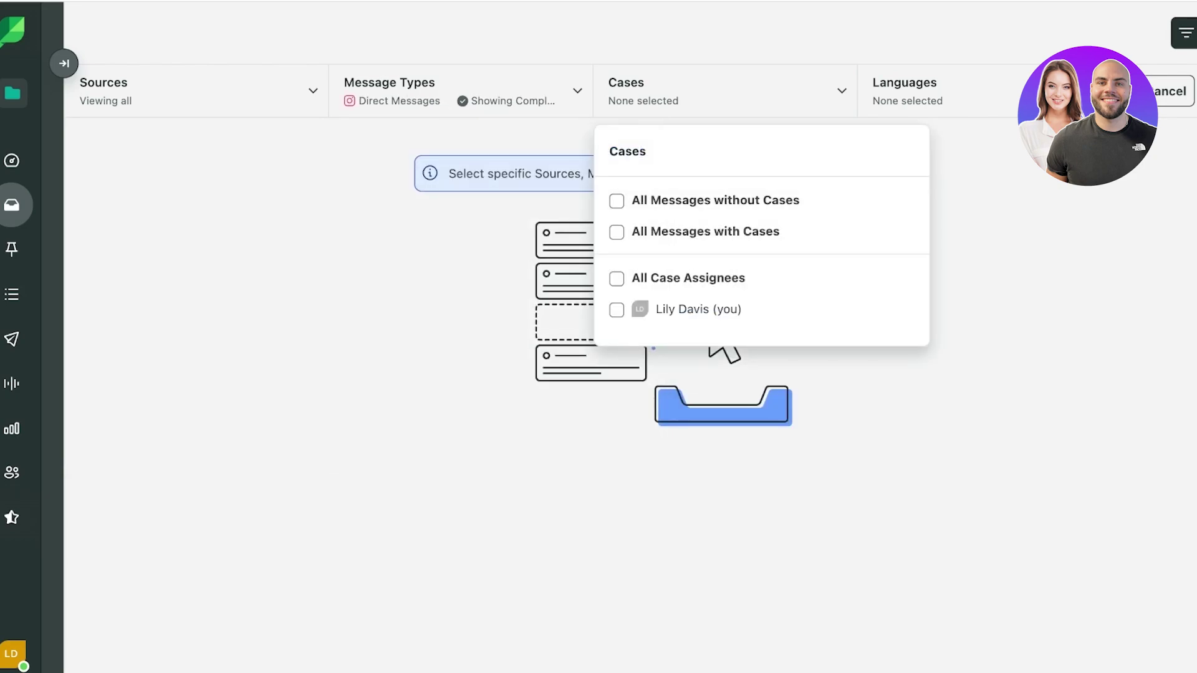
pyautogui.click(905, 91)
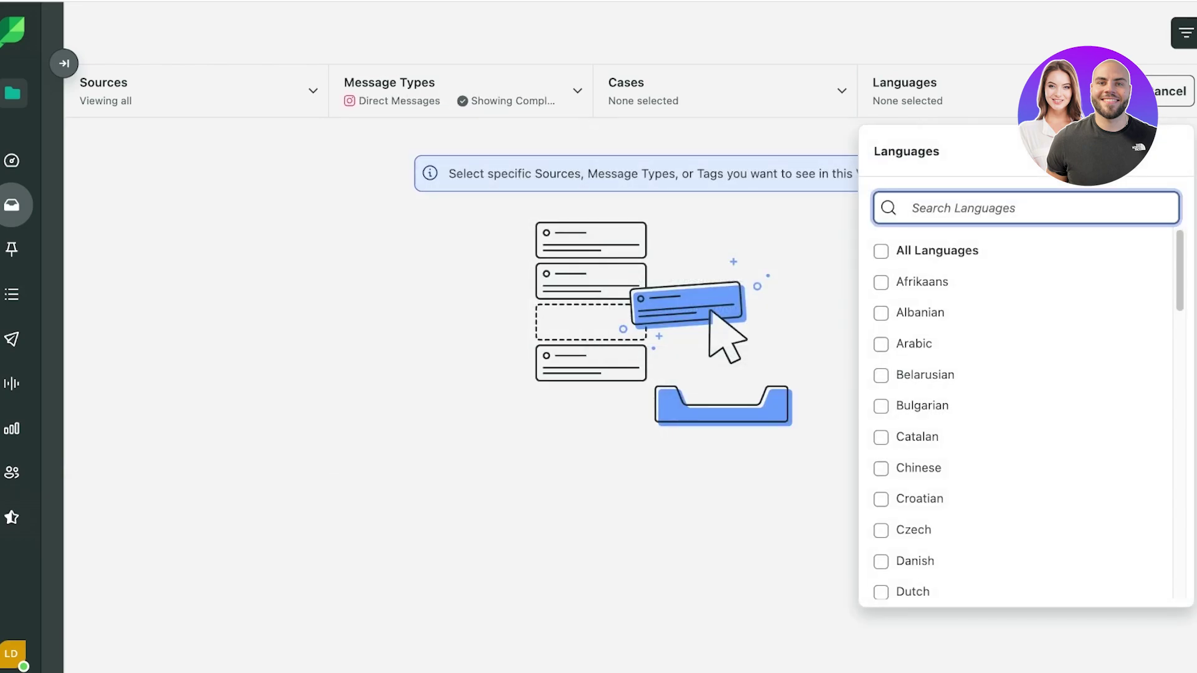
pyautogui.press('Escape')
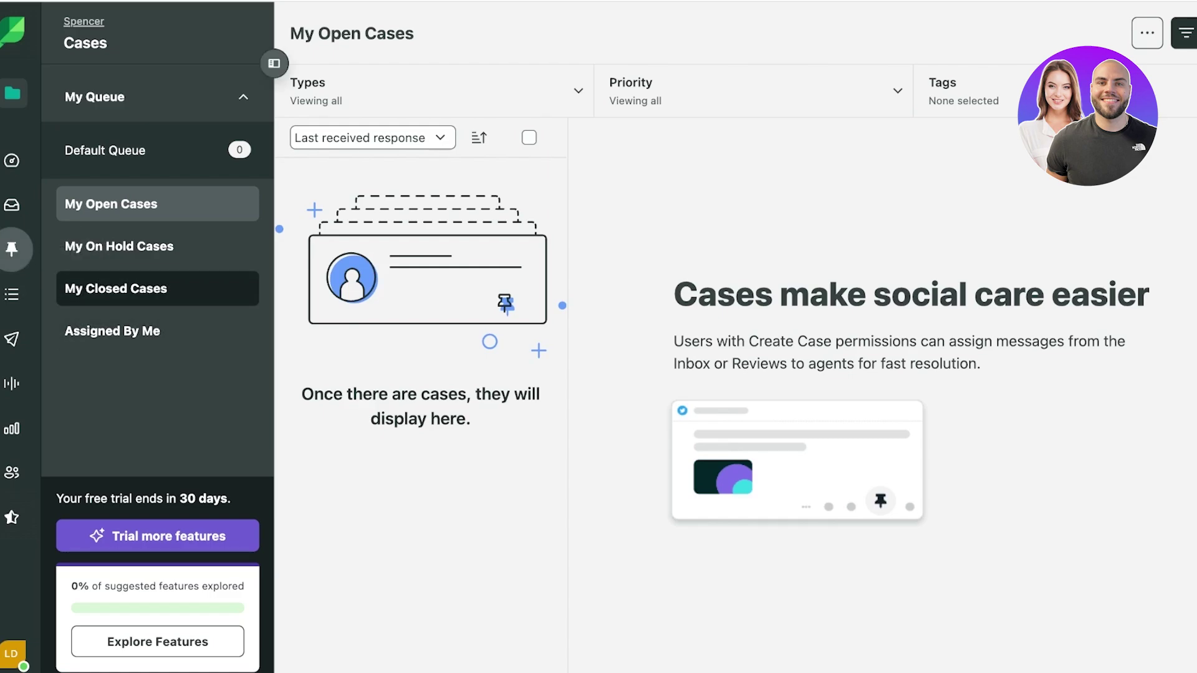
# Look over the My Open Cases page and open Feeds to view Instagram Hashtags
pyautogui.click(270, 60)
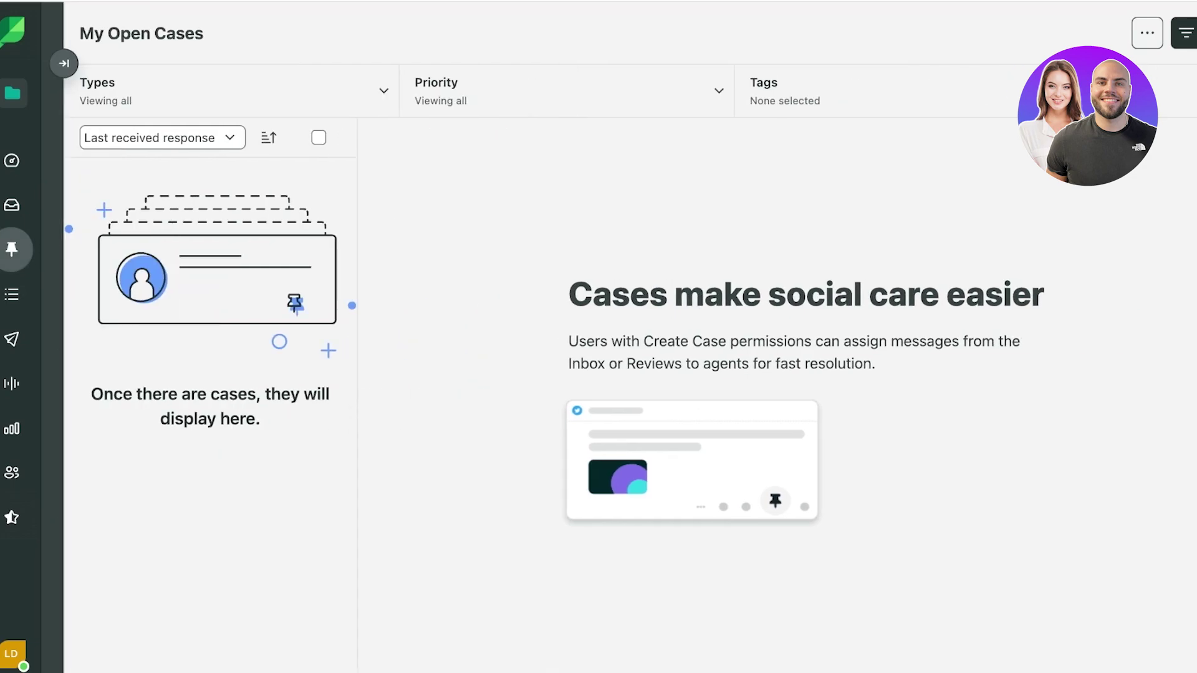
pyautogui.click(64, 63)
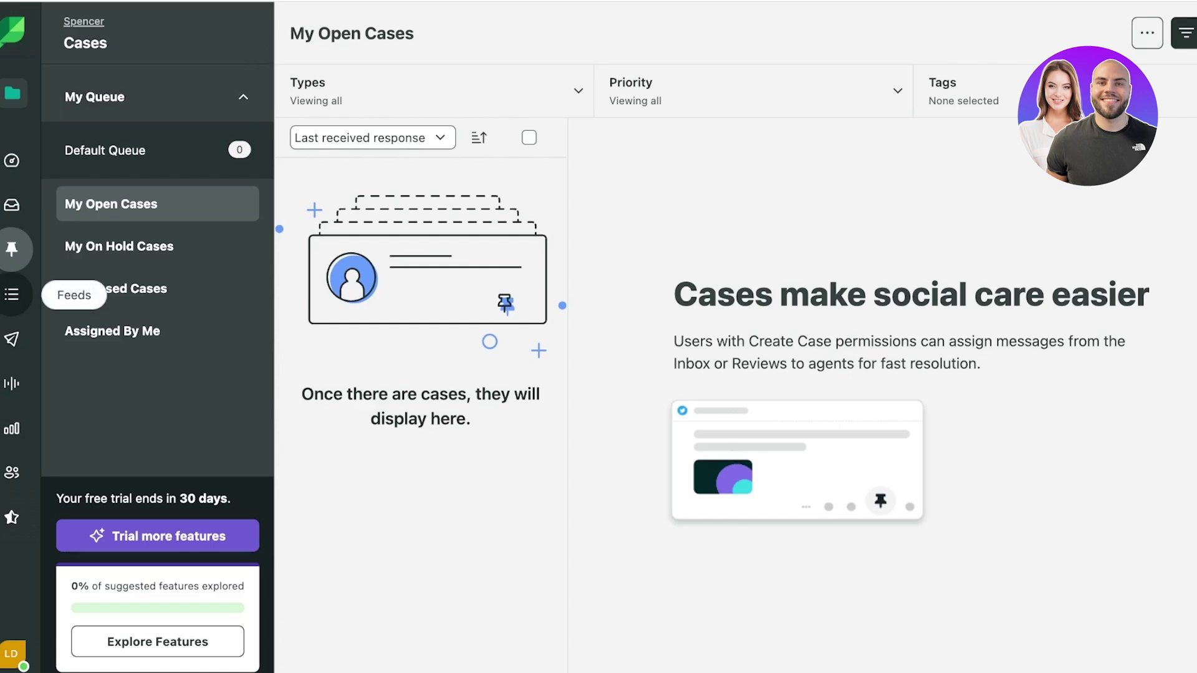
pyautogui.click(11, 294)
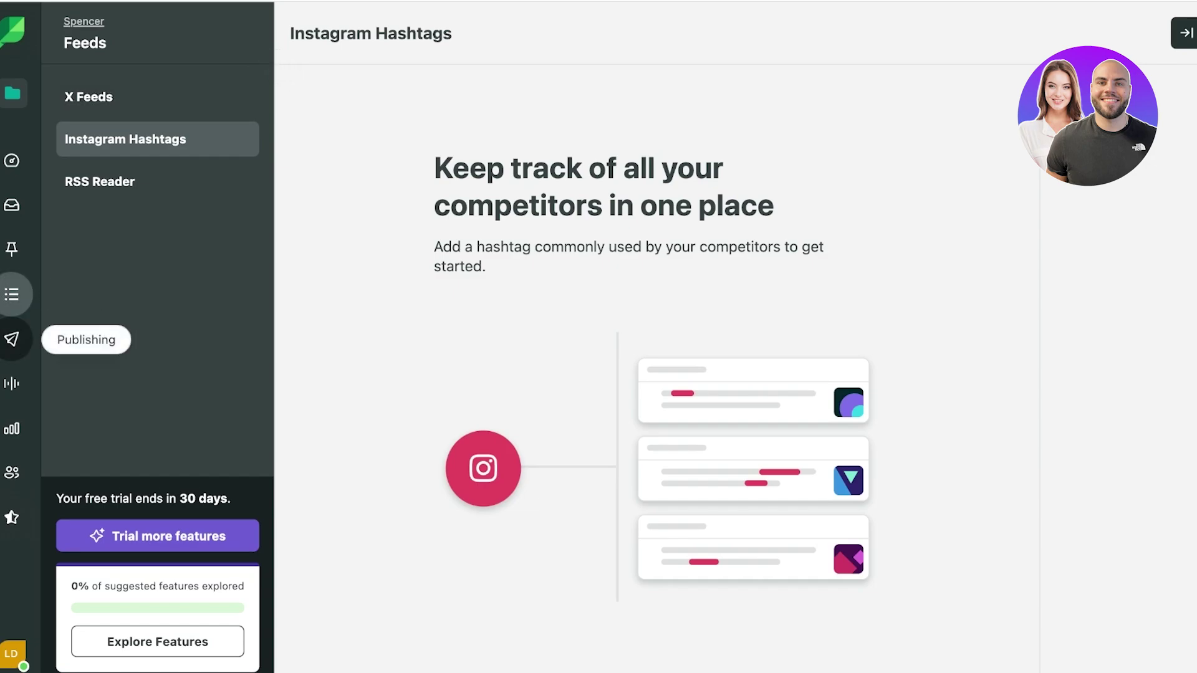
# Open the Publishing section and examine its monthly calendar
pyautogui.click(11, 339)
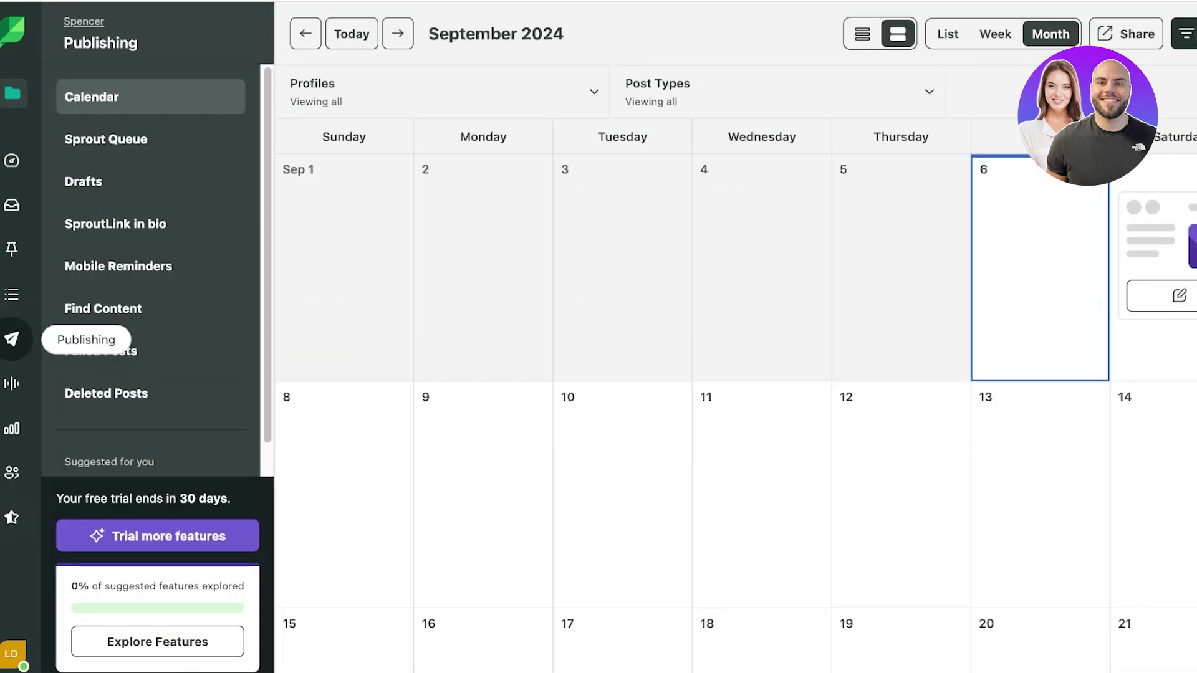
pyautogui.click(274, 63)
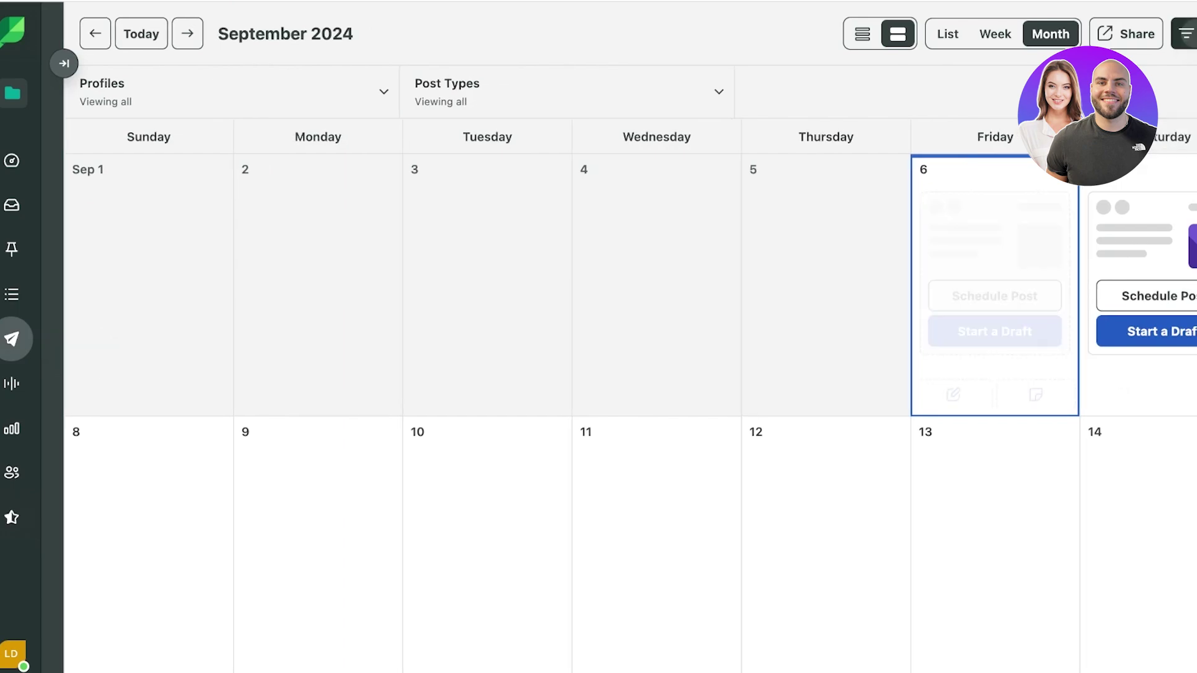
pyautogui.click(12, 339)
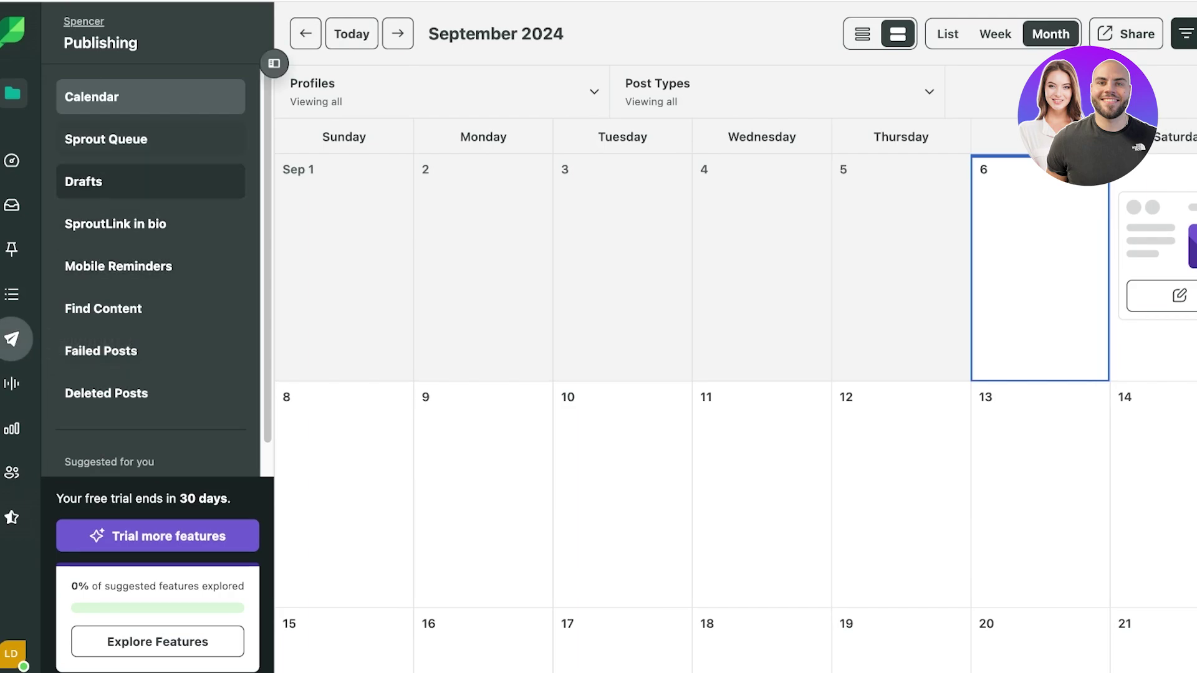
# View the Sprout Queue, Drafts and SproutLink in bio pages of the Publishing section
pyautogui.click(106, 139)
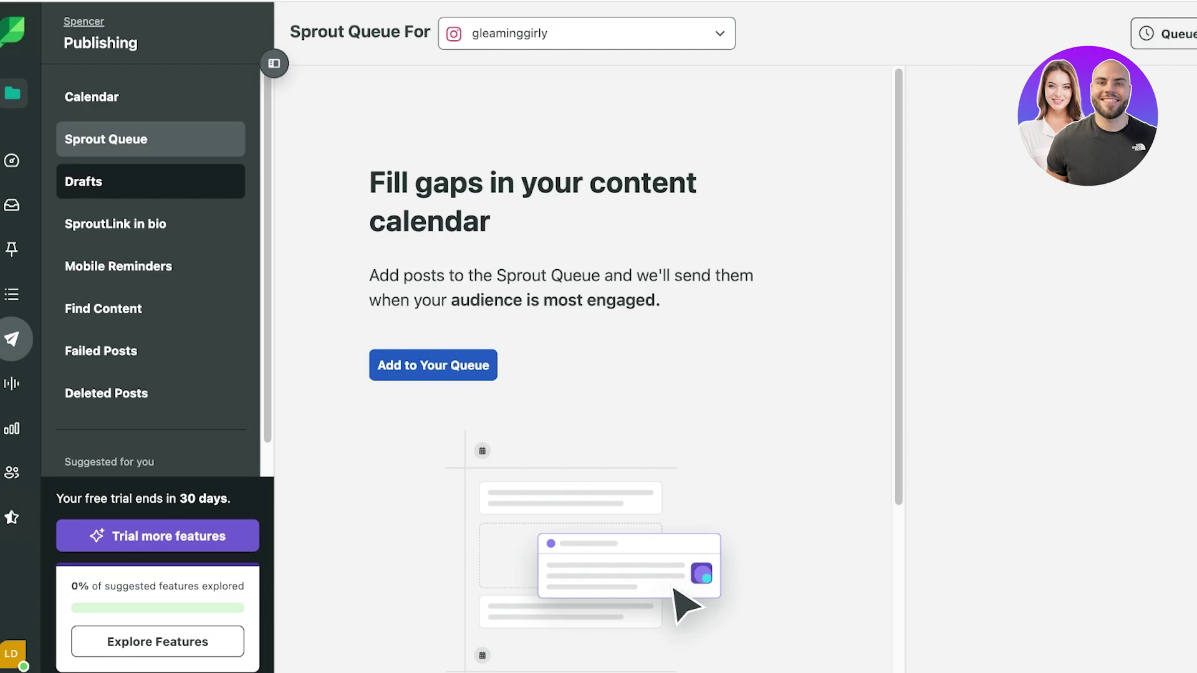
pyautogui.click(150, 182)
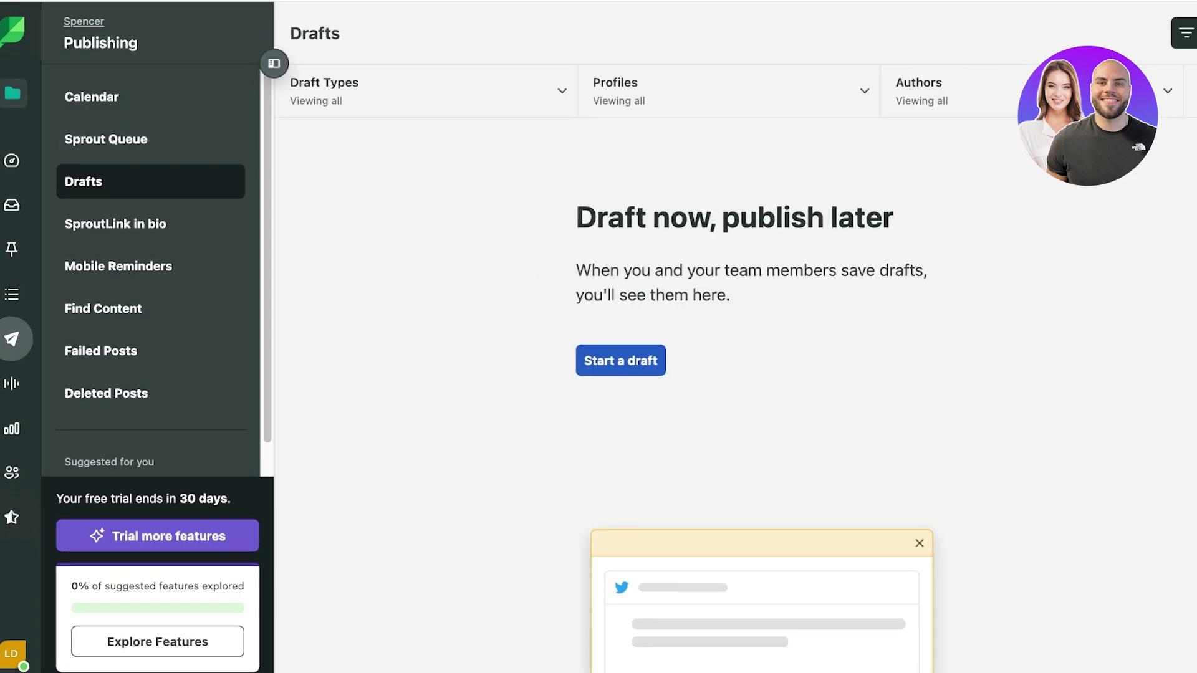
pyautogui.click(150, 224)
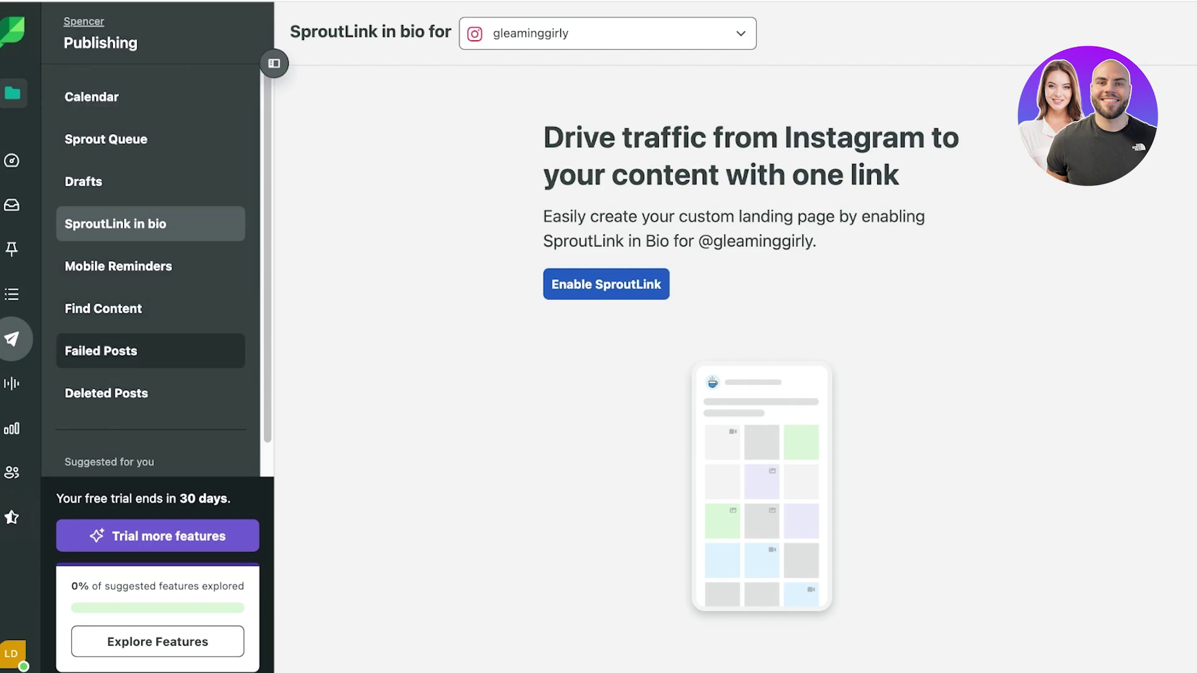
pyautogui.scroll(-1, 150, 351)
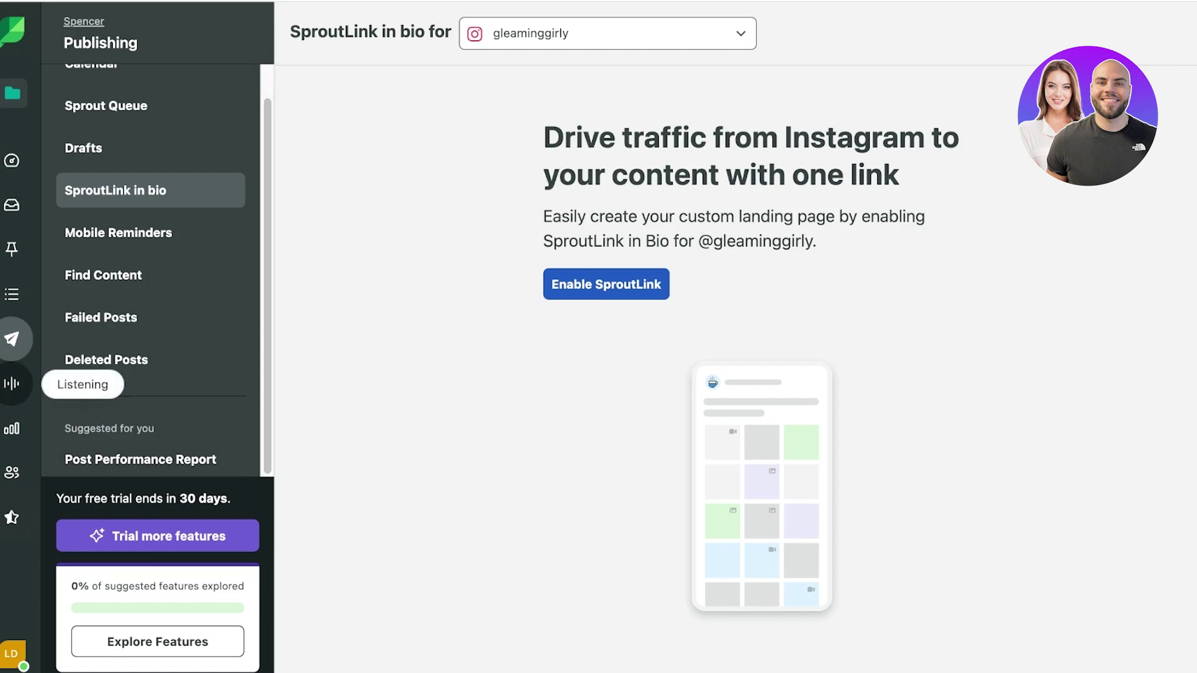
# Open Listening, pause its intro video and look over the featured topics
pyautogui.click(12, 383)
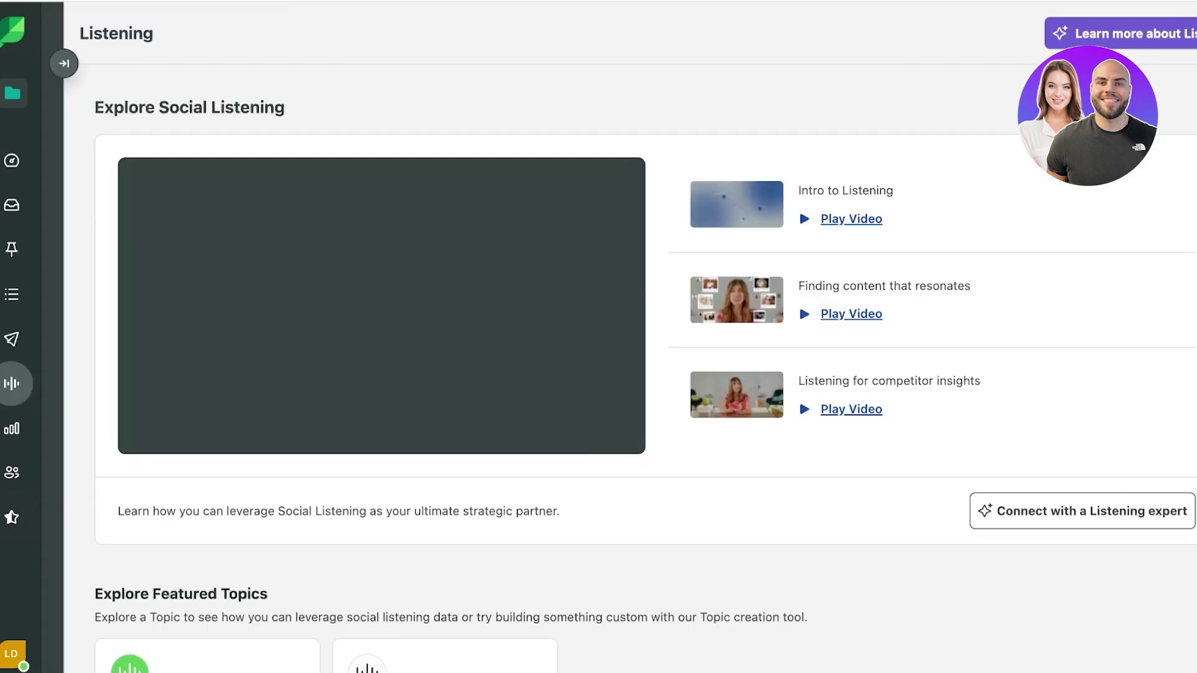
pyautogui.press('space')
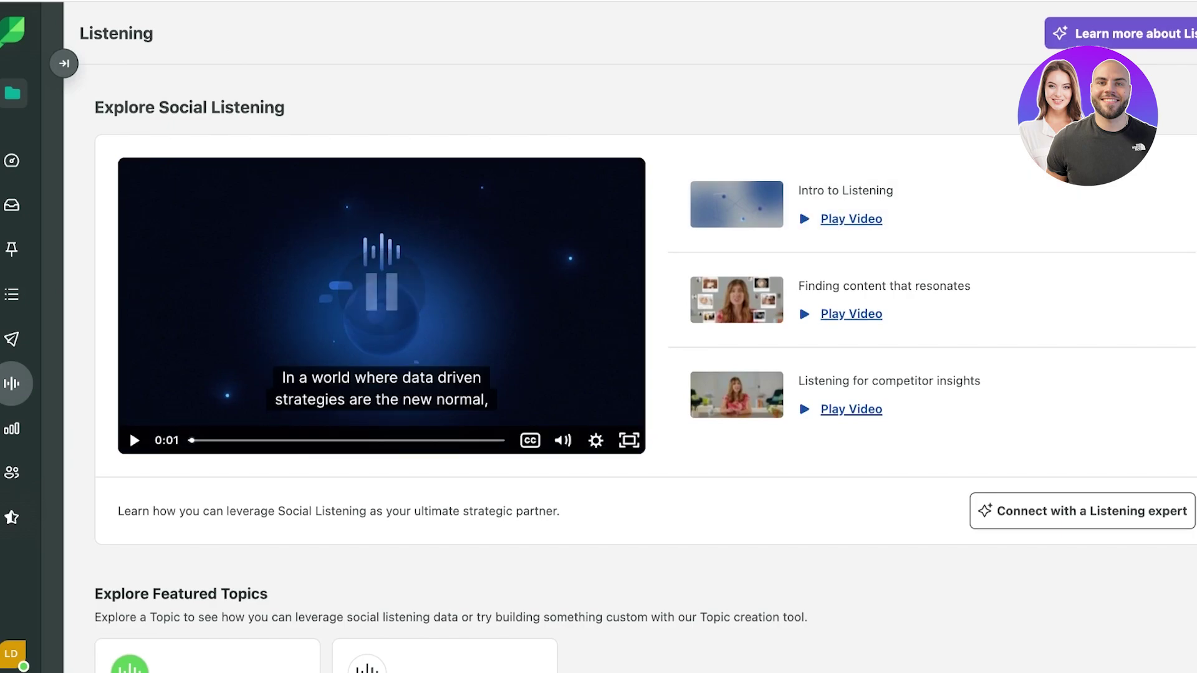
pyautogui.scroll(-3, 630, 368)
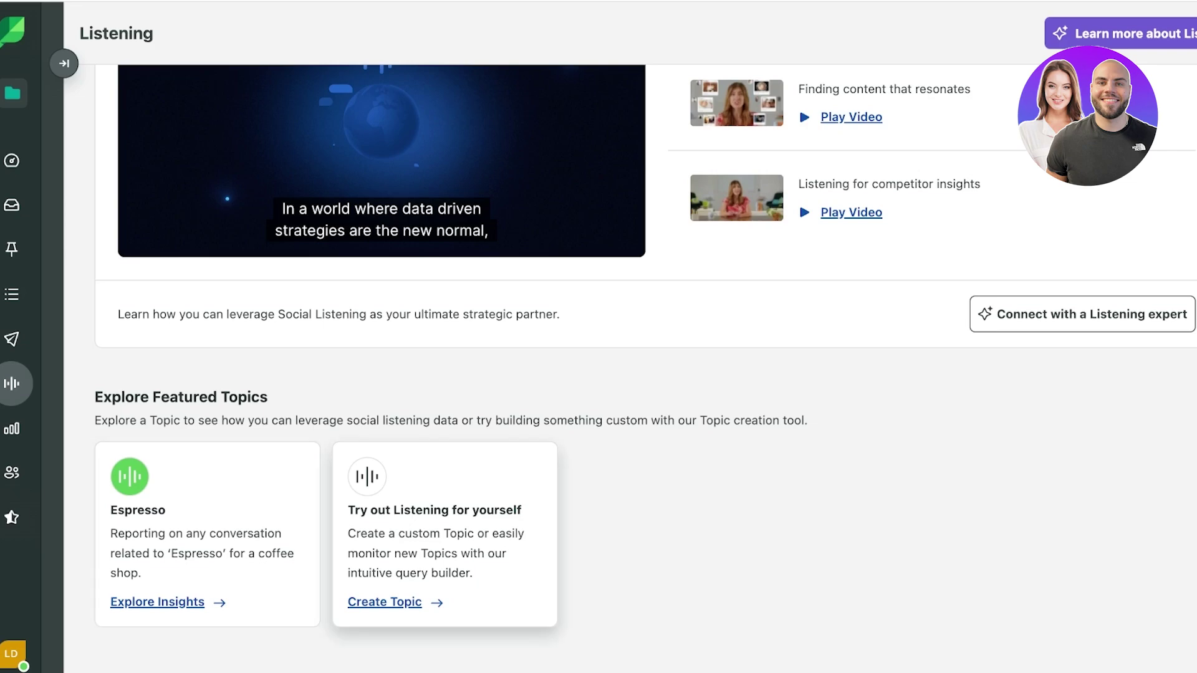
pyautogui.moveTo(12, 429)
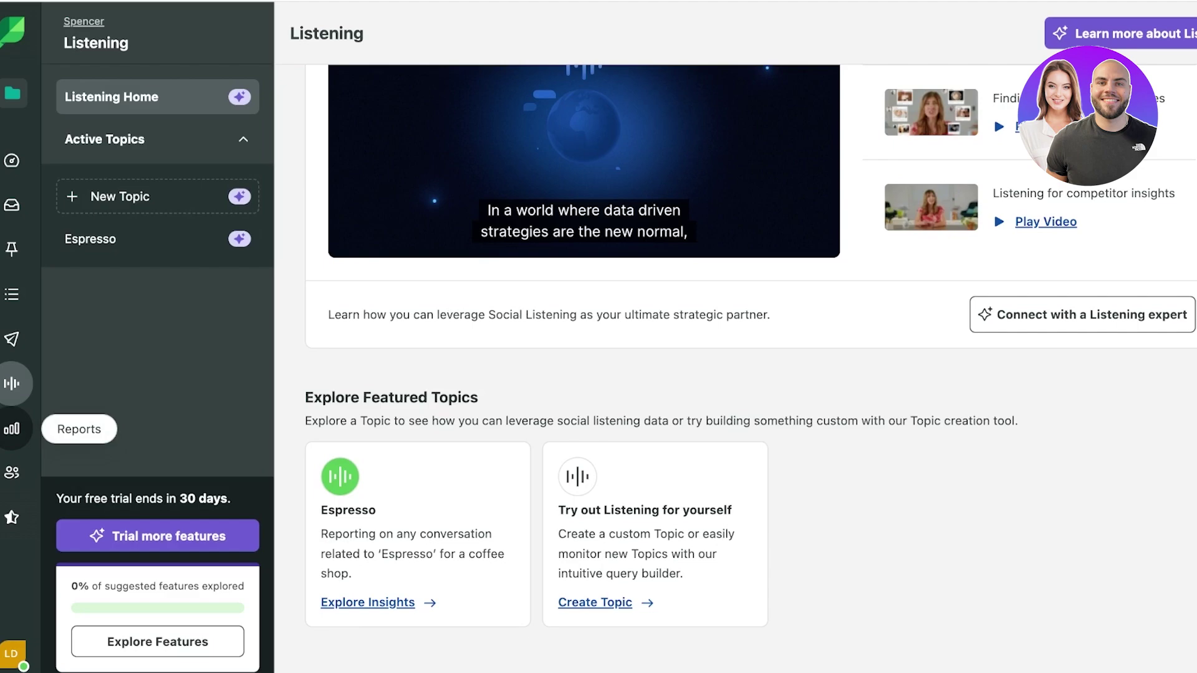
# Open Reports and look through the available report categories, including the Profiles by Network group
pyautogui.click(11, 429)
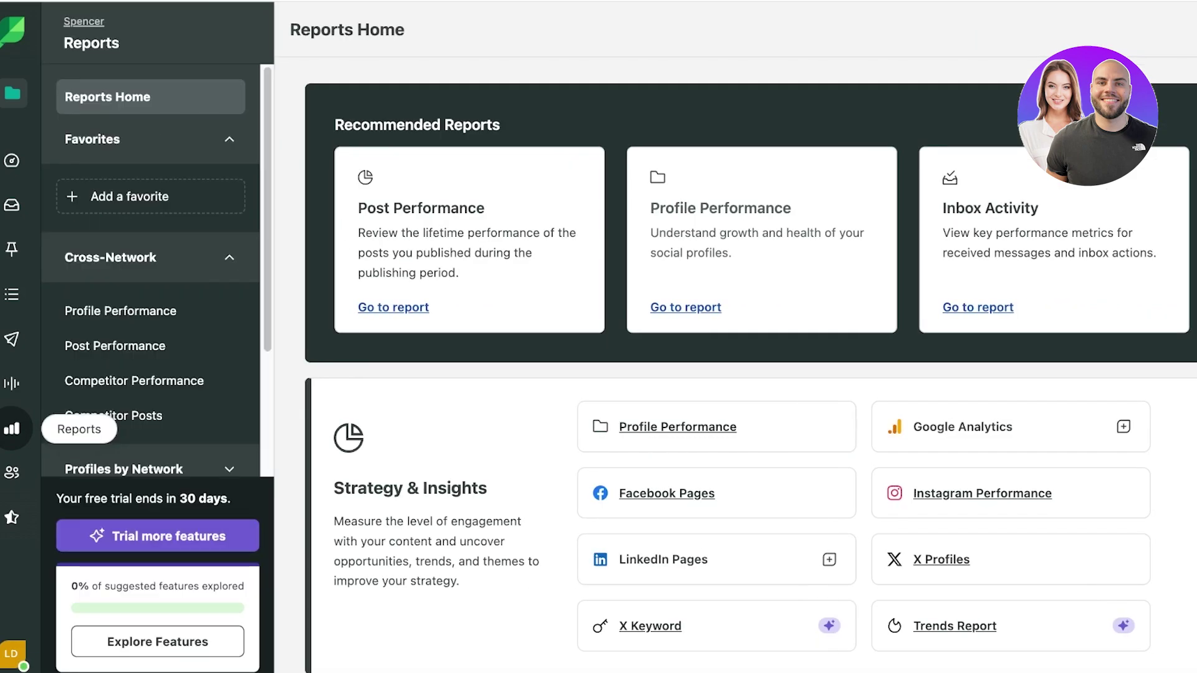
pyautogui.scroll(-2, 736, 364)
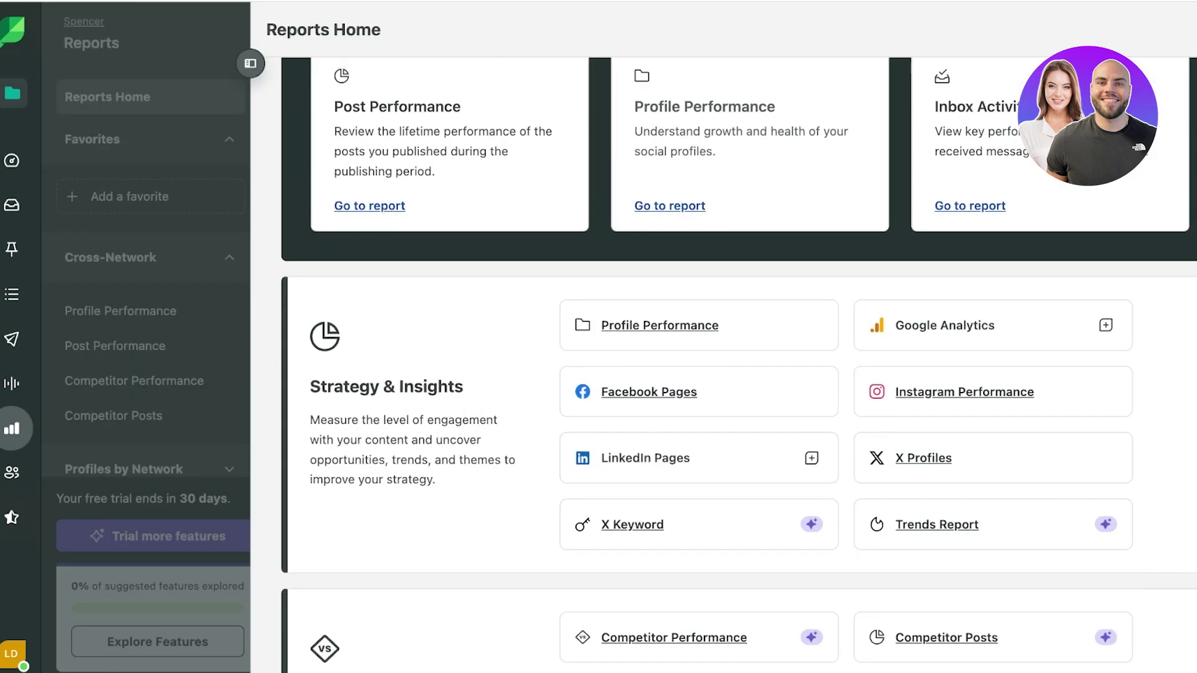
pyautogui.scroll(-1, 150, 281)
pyautogui.scroll(-3, 150, 294)
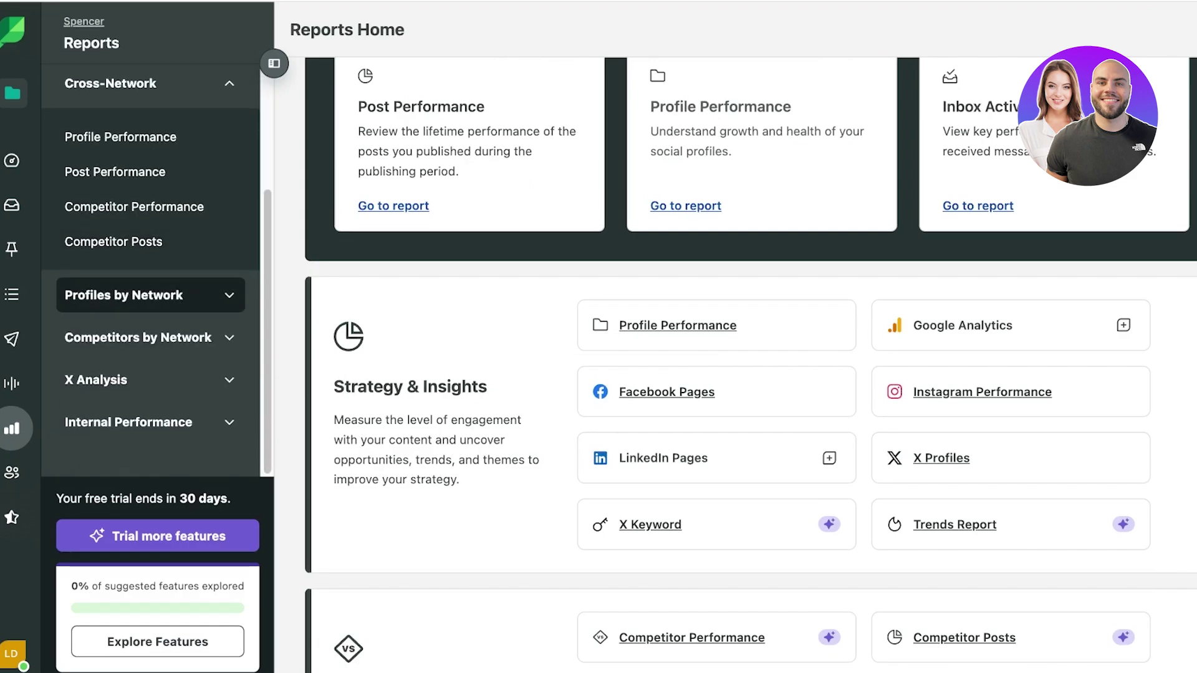
pyautogui.click(150, 295)
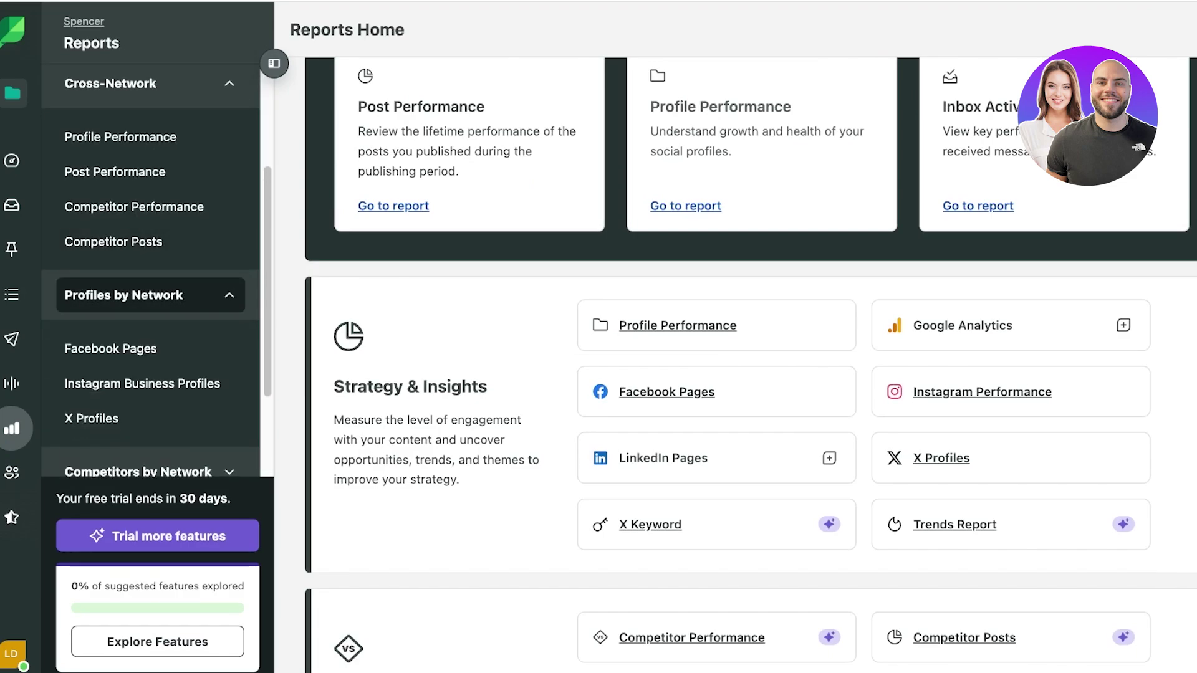
pyautogui.scroll(-7, 735, 364)
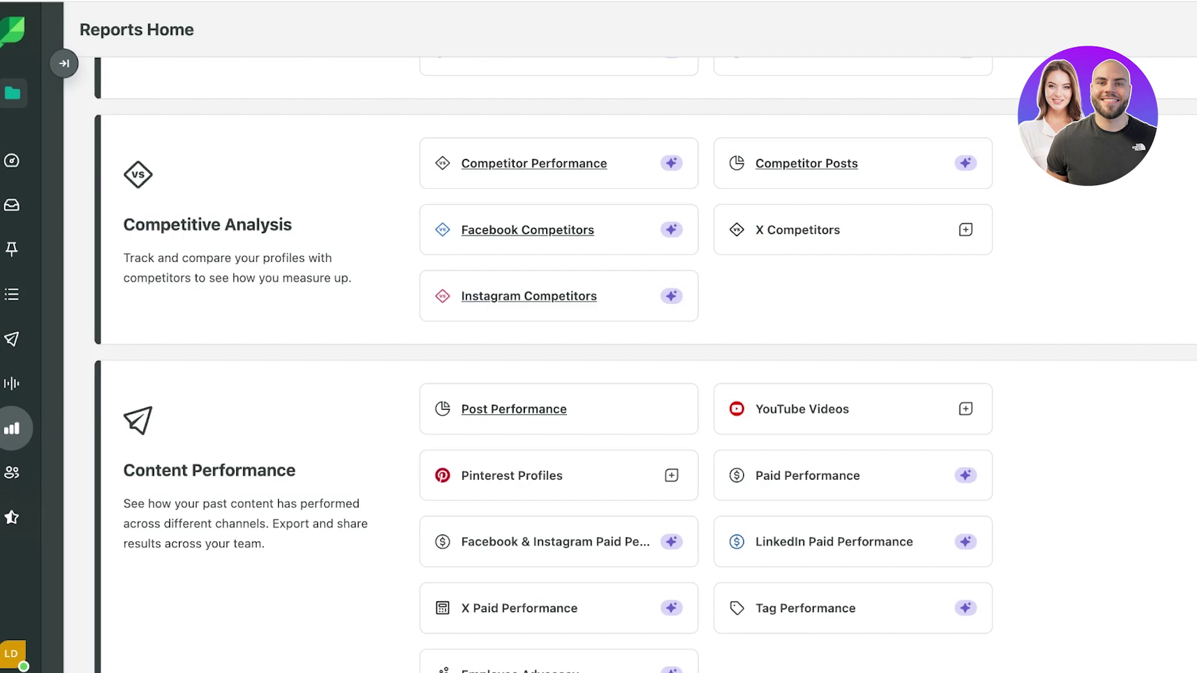
pyautogui.scroll(8, 736, 364)
pyautogui.scroll(-8, 736, 364)
pyautogui.scroll(-6, 645, 365)
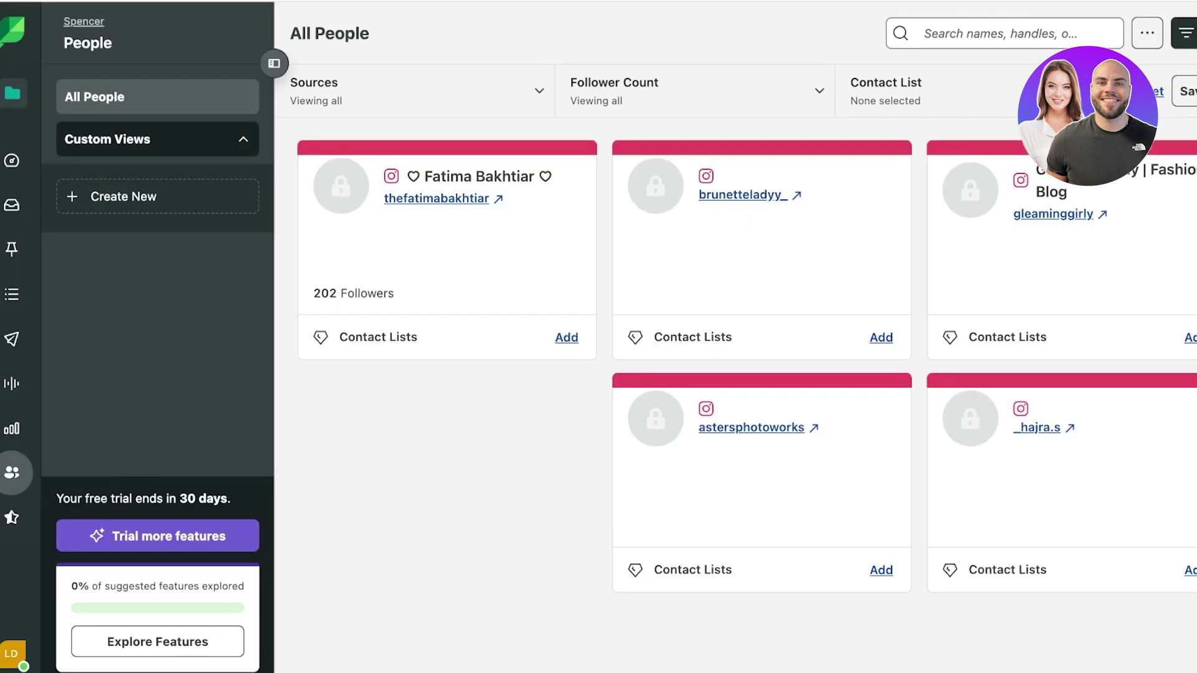
# View the Sources and Follower Count filters for All People, and open the Reviews section
pyautogui.click(234, 91)
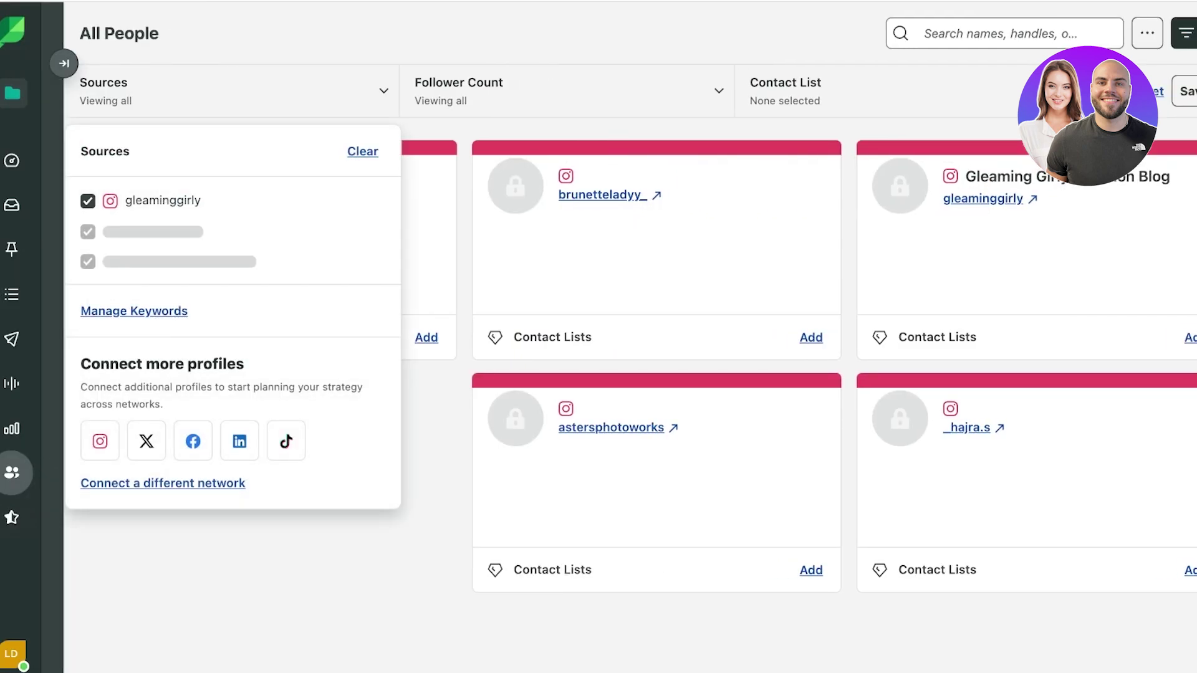
pyautogui.click(566, 91)
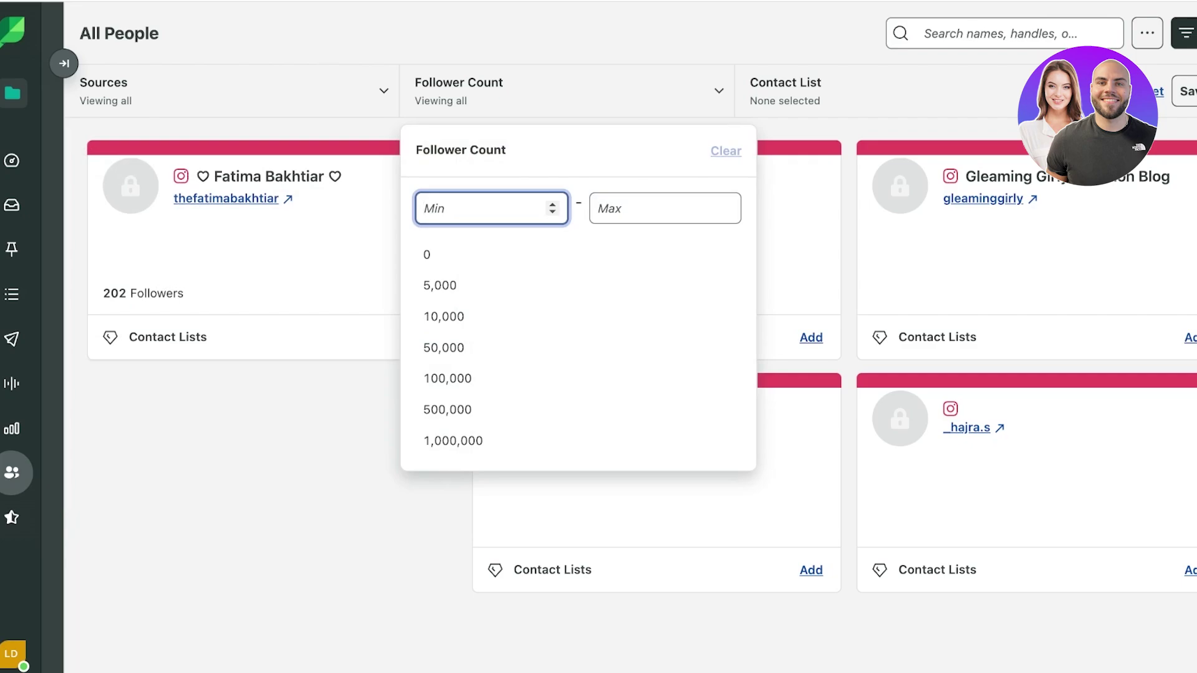
pyautogui.click(11, 517)
pyautogui.click(11, 518)
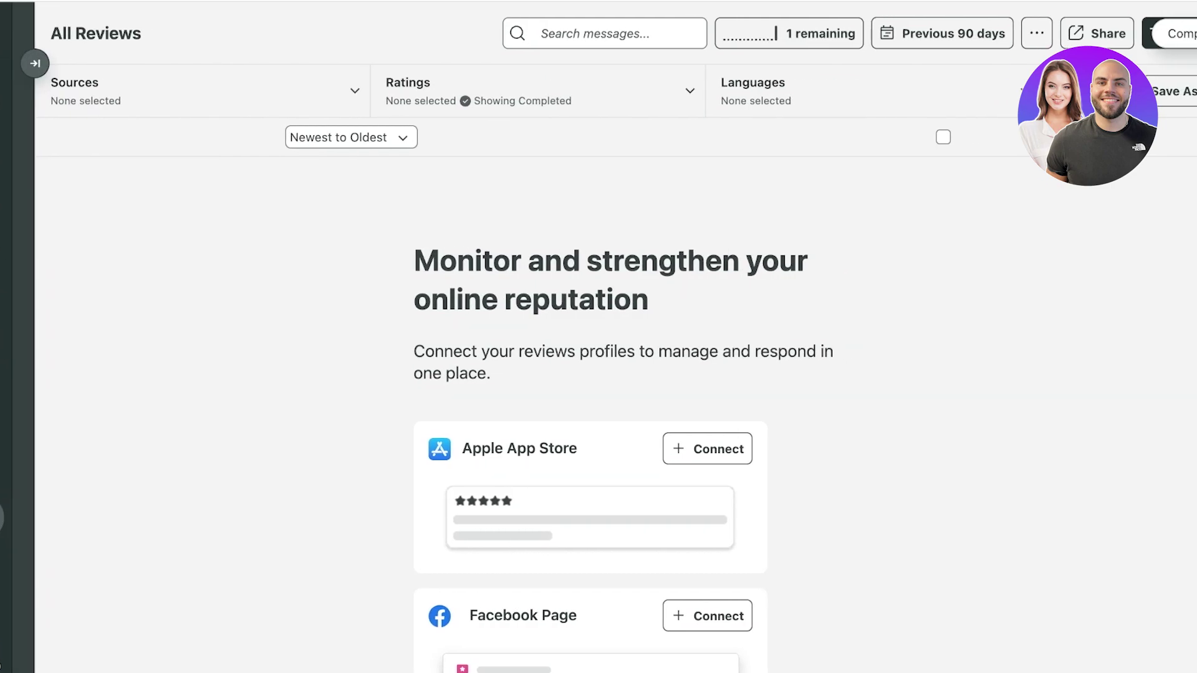
# Open a new post draft for the connected Instagram profile and set it as a story
pyautogui.click(1190, 33)
pyautogui.press('Escape')
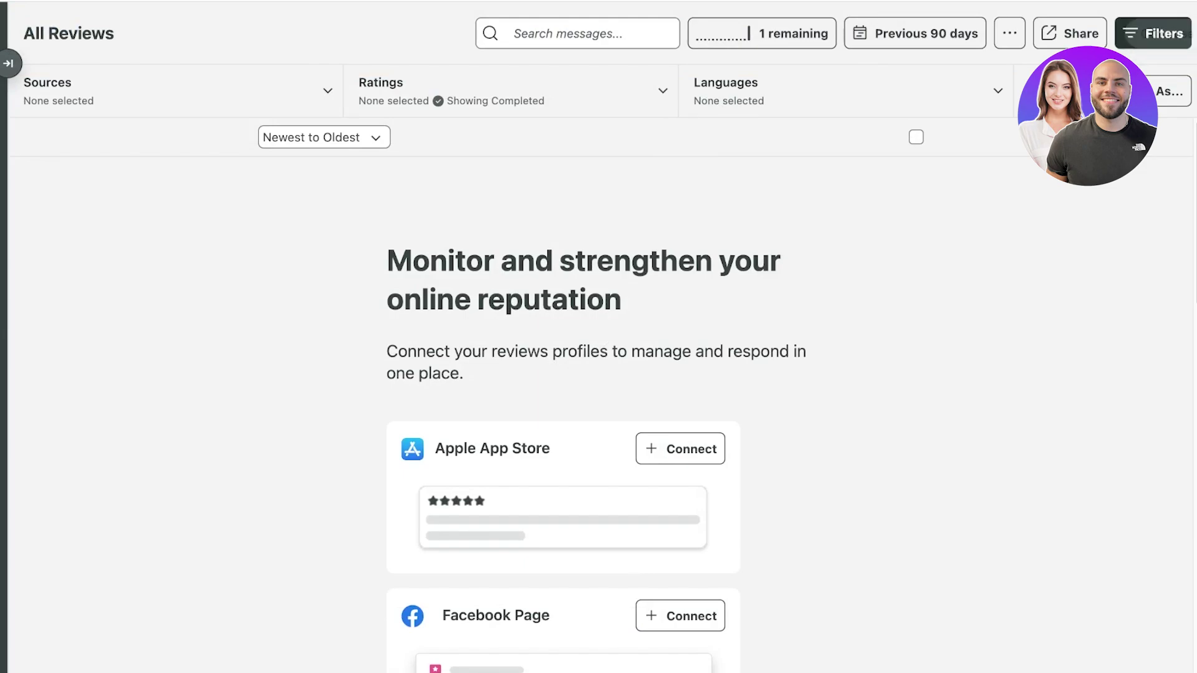
pyautogui.click(1188, 33)
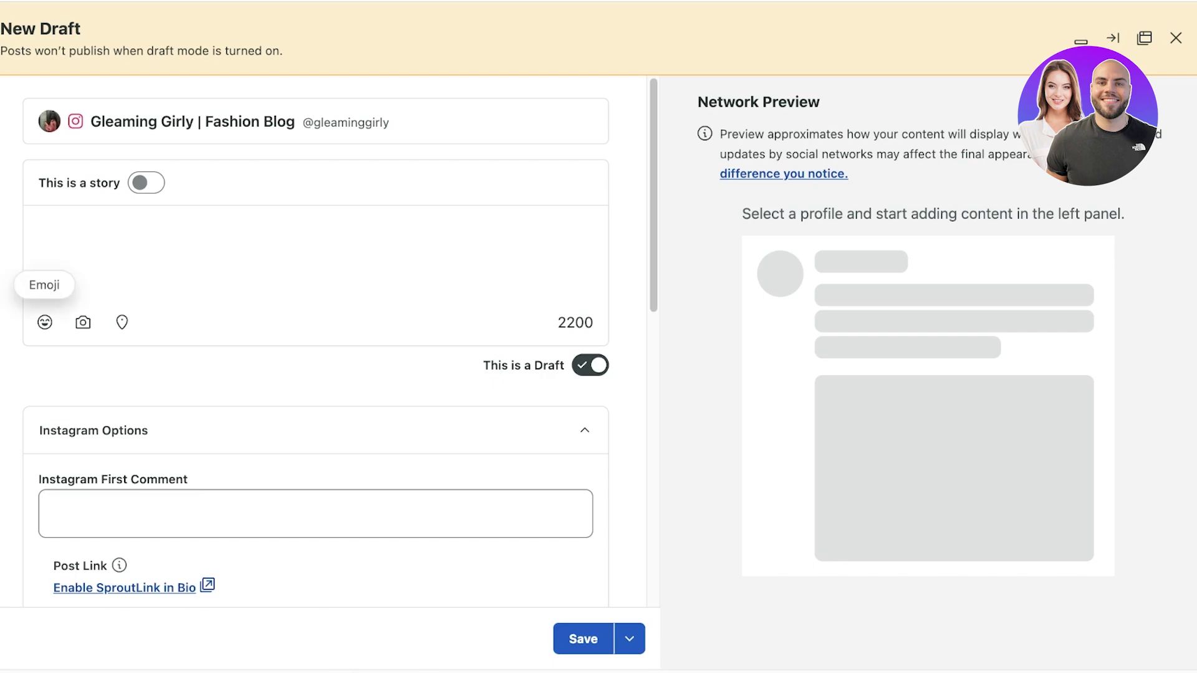
pyautogui.click(30, 225)
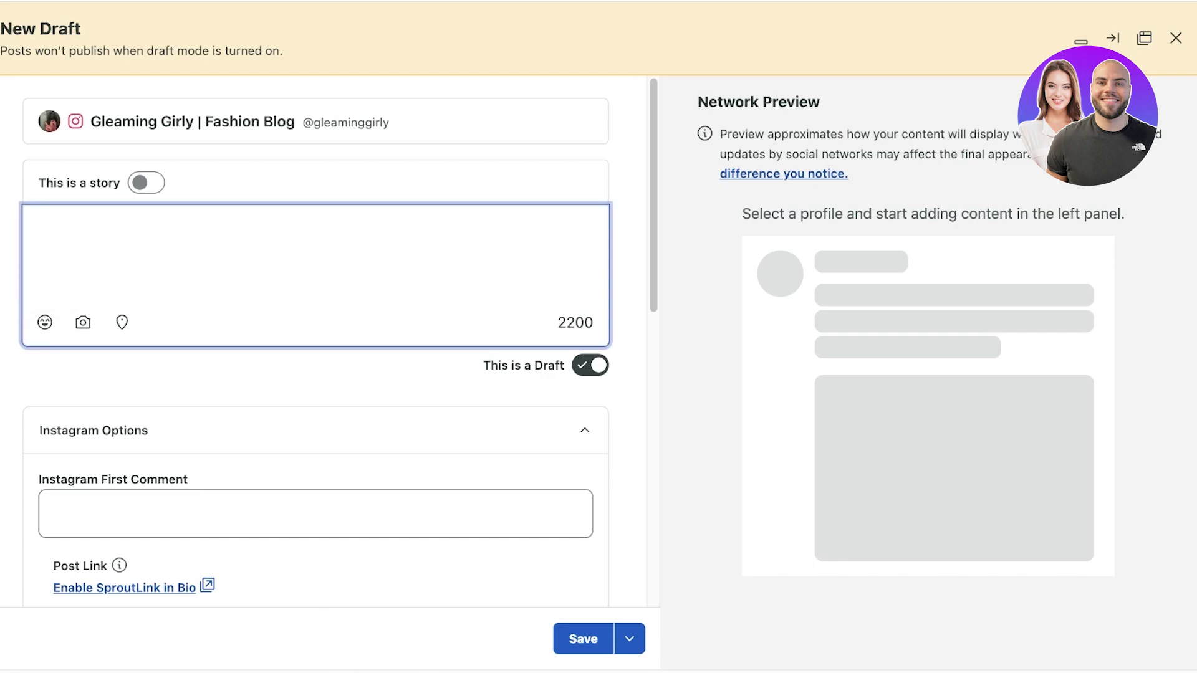
pyautogui.click(145, 183)
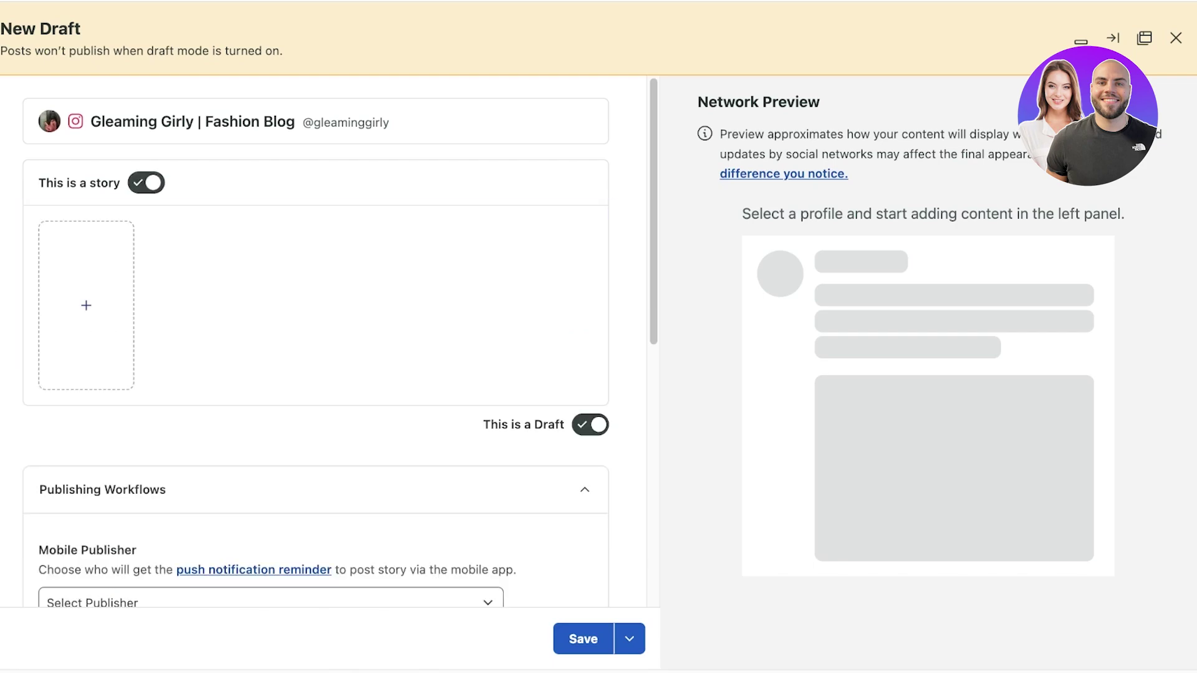
# Switch the draft from a story to a regular post and look through its publishing, promotion and calendar options
pyautogui.click(146, 183)
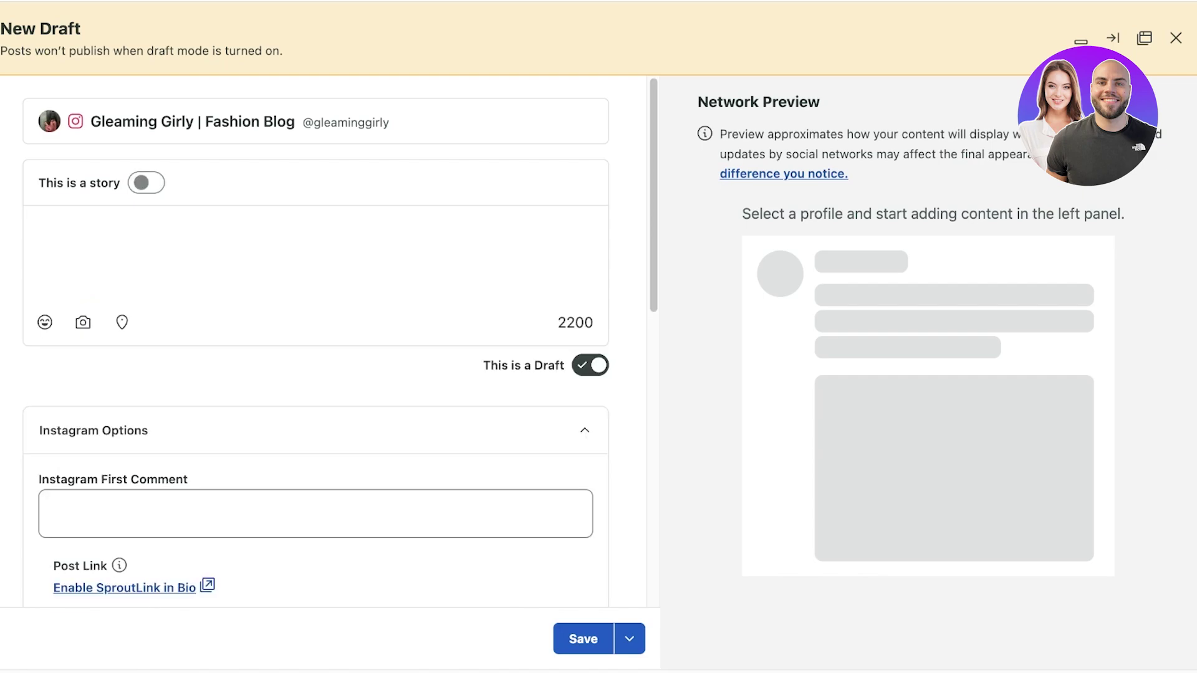
pyautogui.click(31, 225)
pyautogui.scroll(-10, 316, 342)
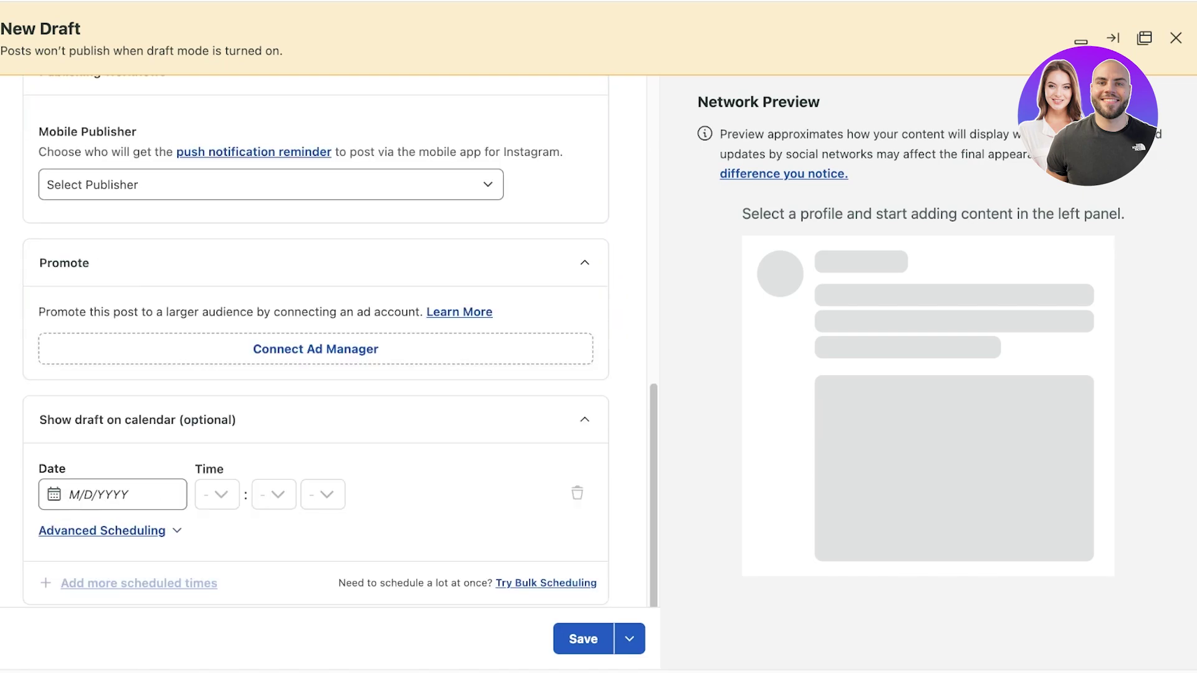
pyautogui.scroll(10, 317, 341)
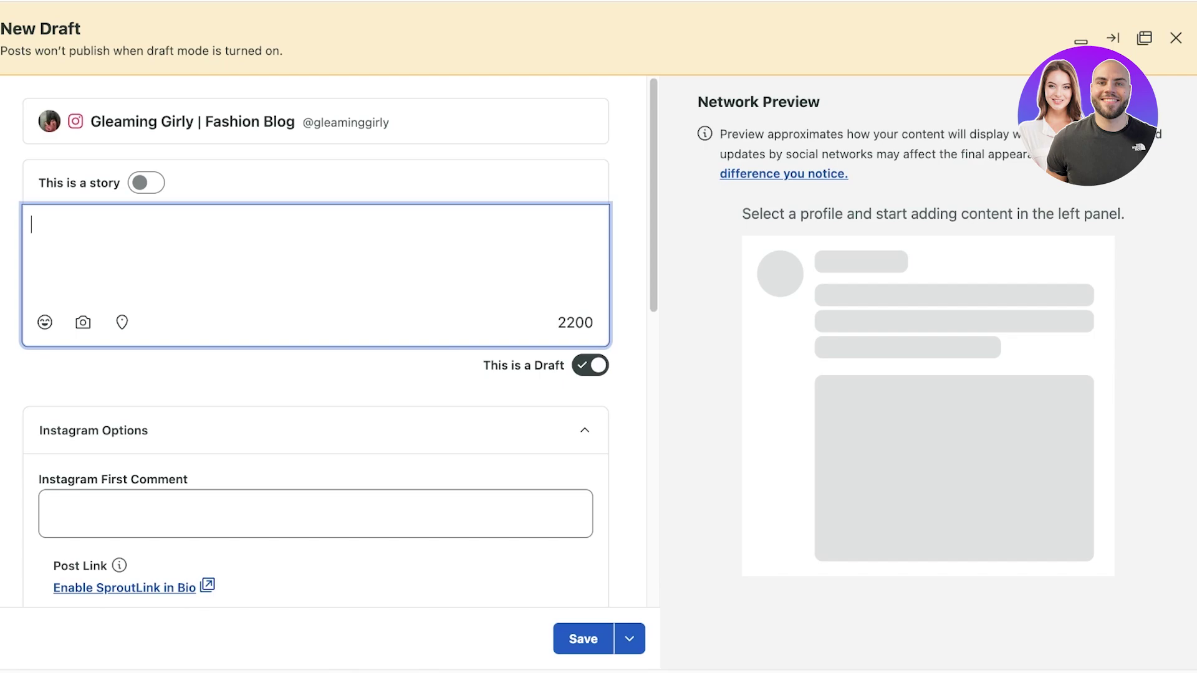
# Turn off draft mode for the post and review its caption, first comment, collaborator, publisher, promotion and scheduling options
pyautogui.click(39, 212)
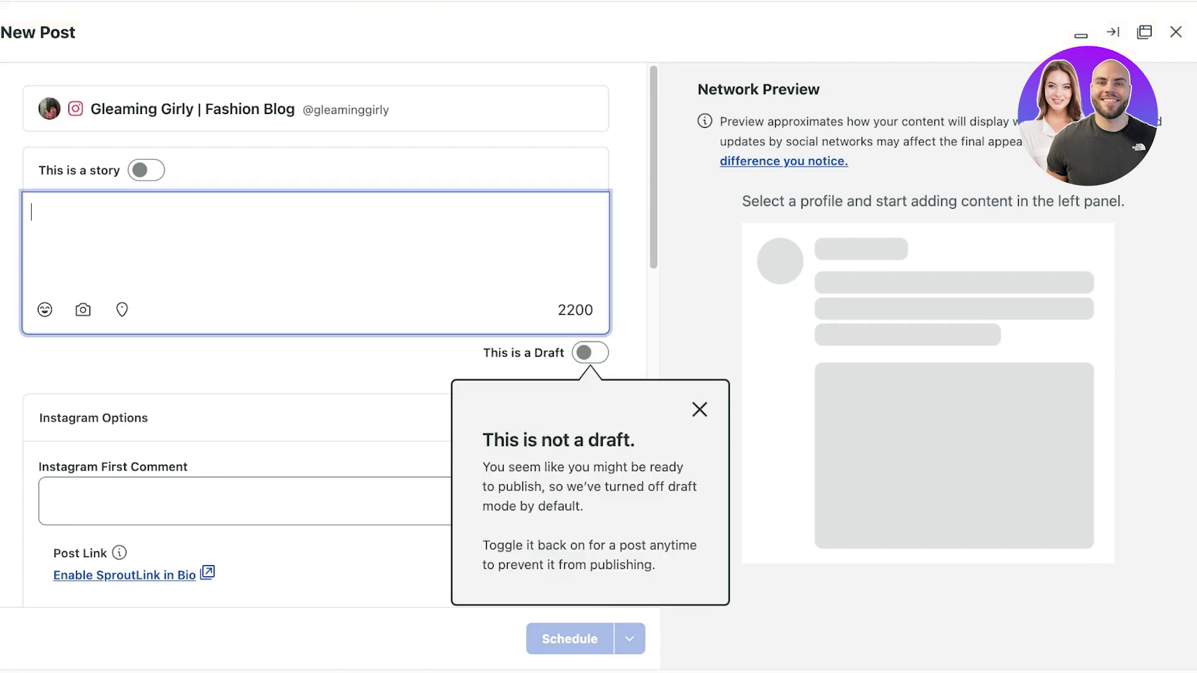
pyautogui.click(47, 496)
pyautogui.scroll(-10, 316, 335)
pyautogui.scroll(-1, 317, 335)
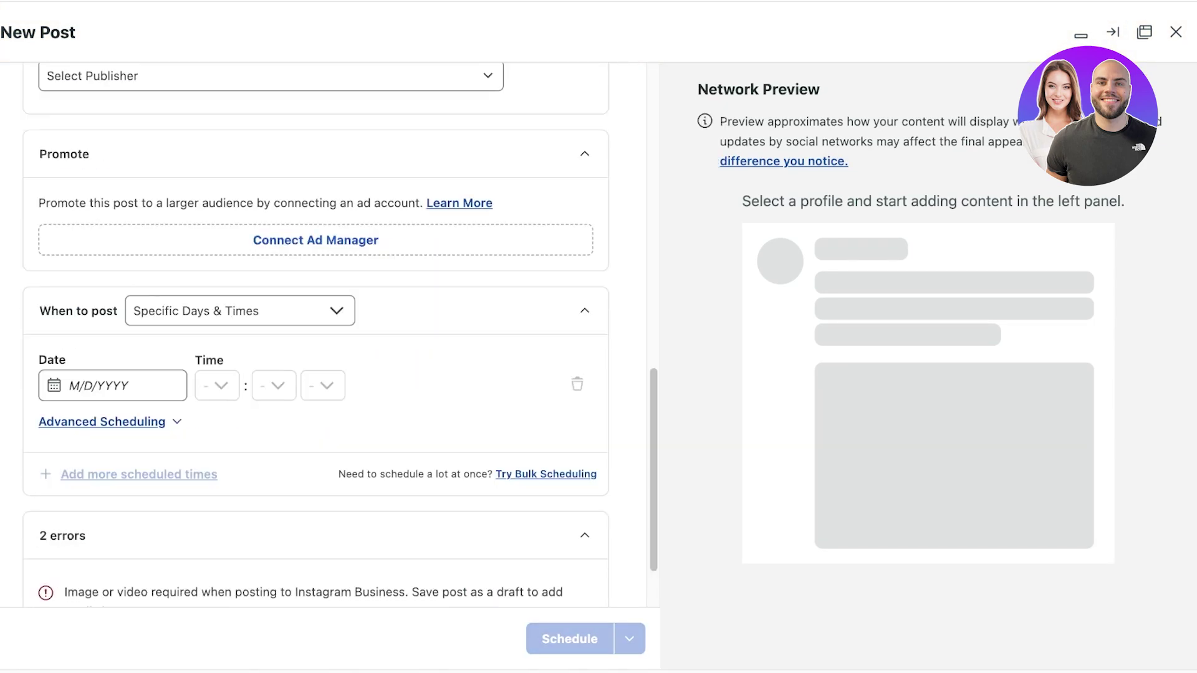
pyautogui.scroll(1, 316, 335)
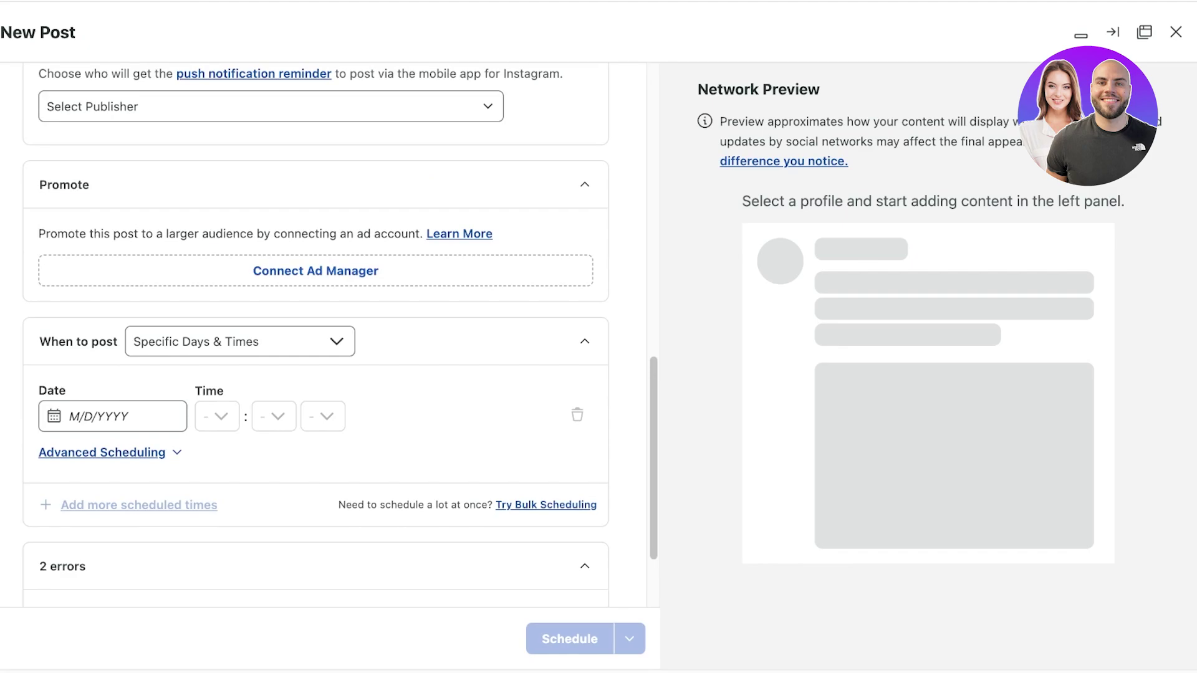
pyautogui.scroll(4, 316, 337)
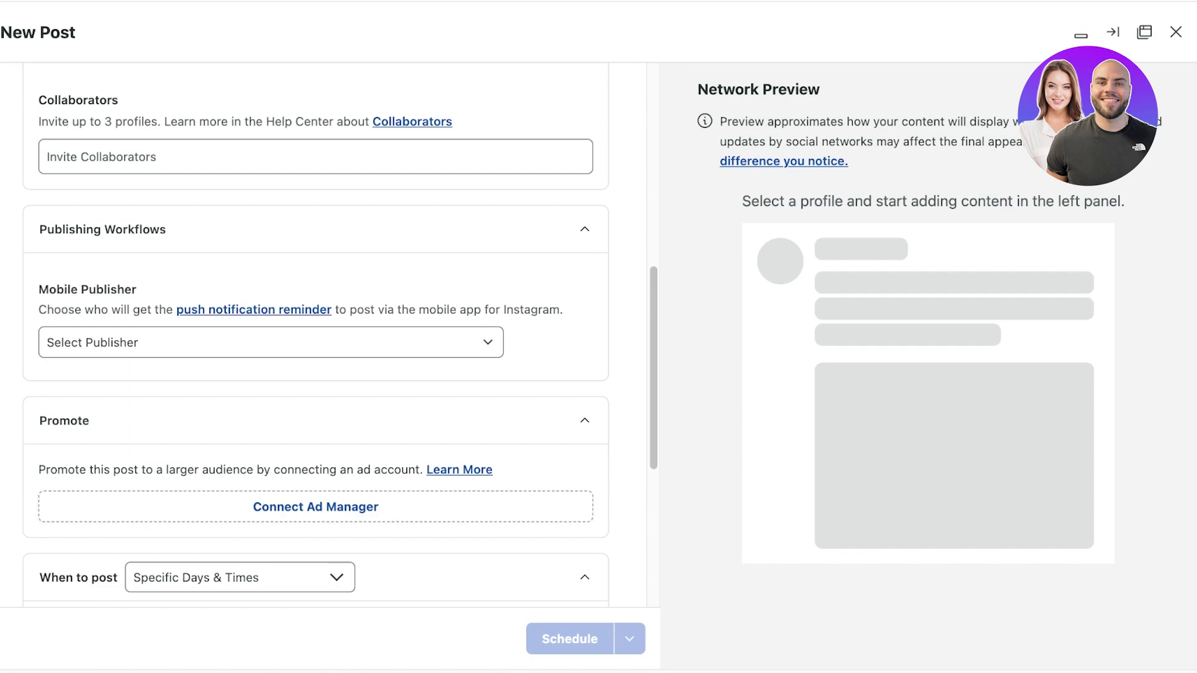
pyautogui.scroll(7, 316, 335)
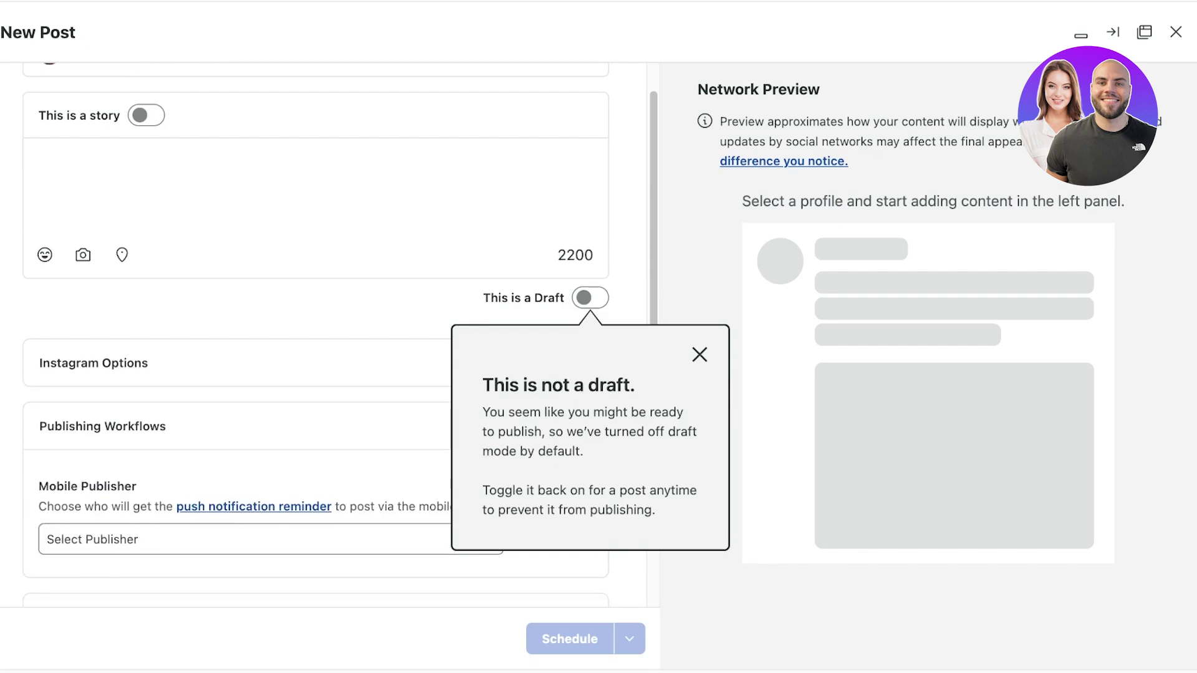
pyautogui.press('Escape')
pyautogui.scroll(-8, 315, 335)
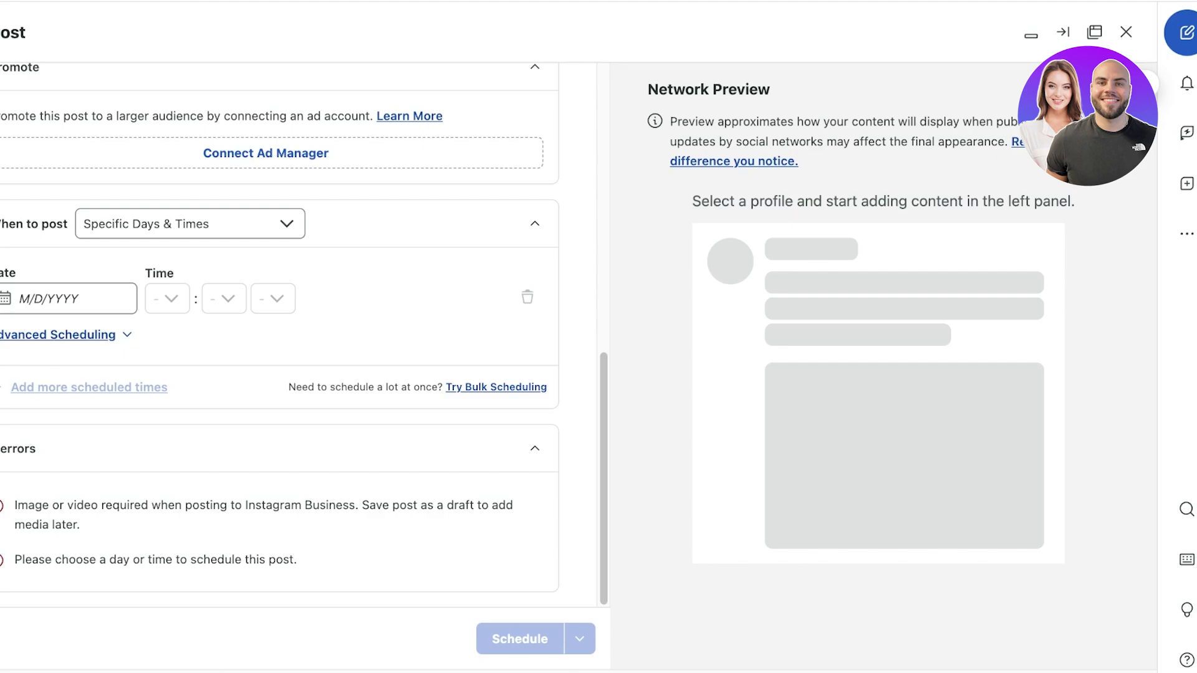
# View My Team Conversations and the Connect a Profile networks, close the network selection, and show the additional team and integration options
pyautogui.click(1187, 83)
pyautogui.click(1187, 133)
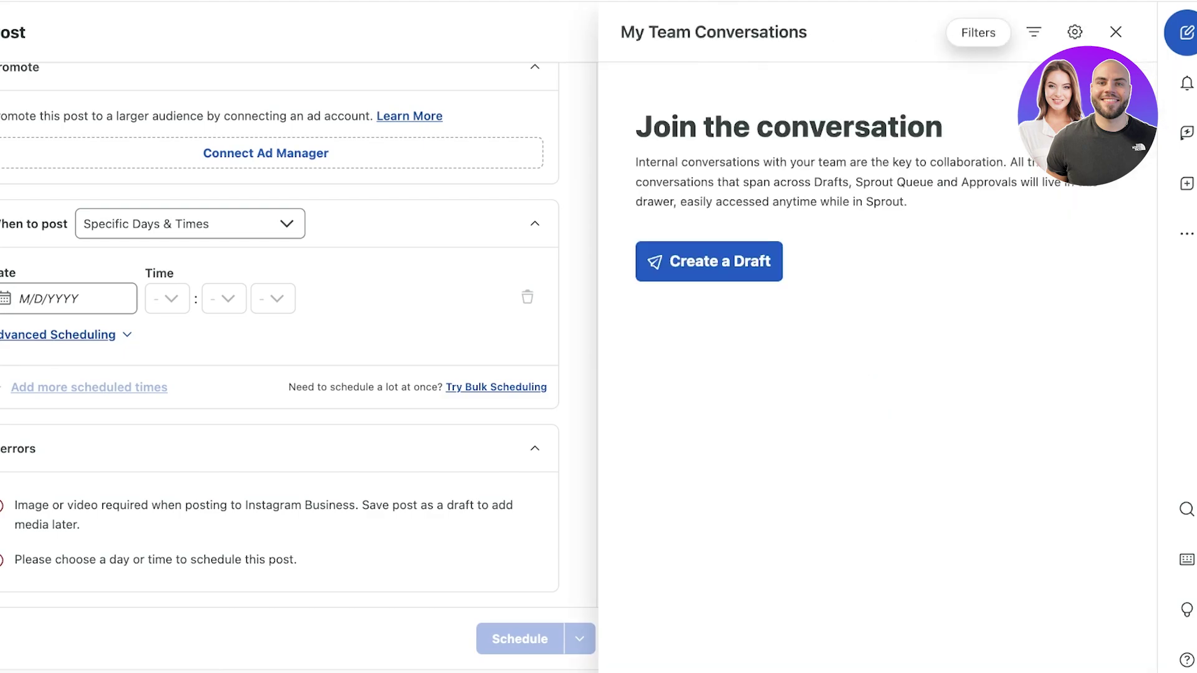
pyautogui.click(1187, 183)
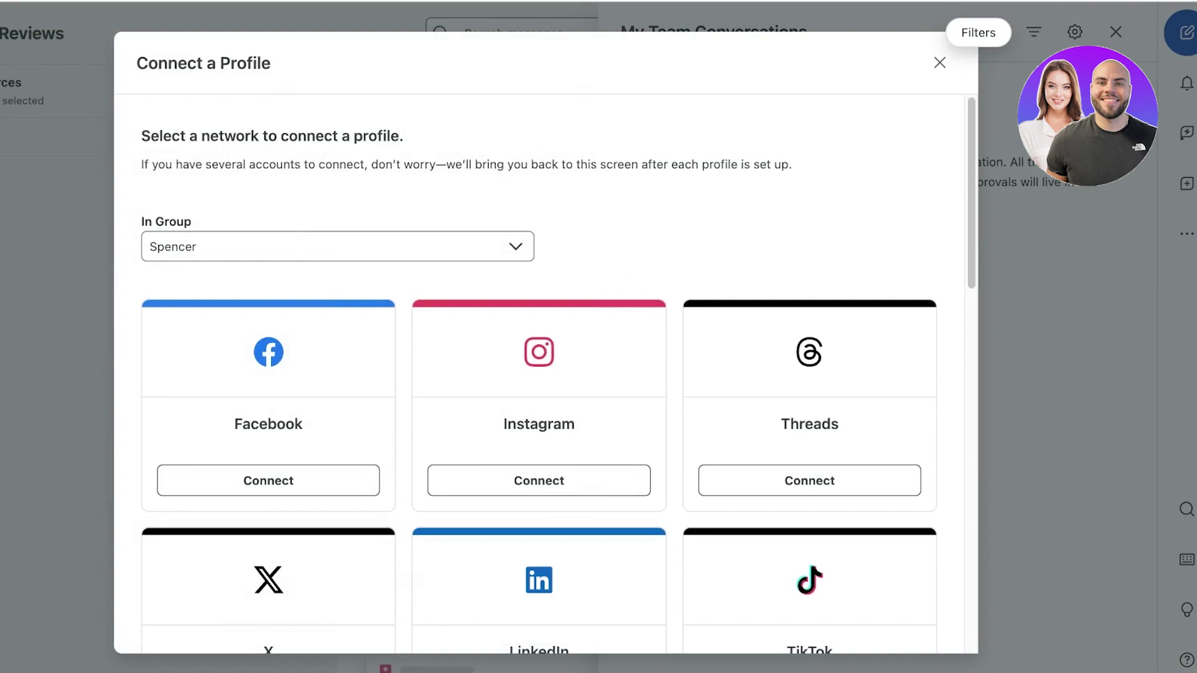
pyautogui.click(940, 62)
pyautogui.click(1187, 234)
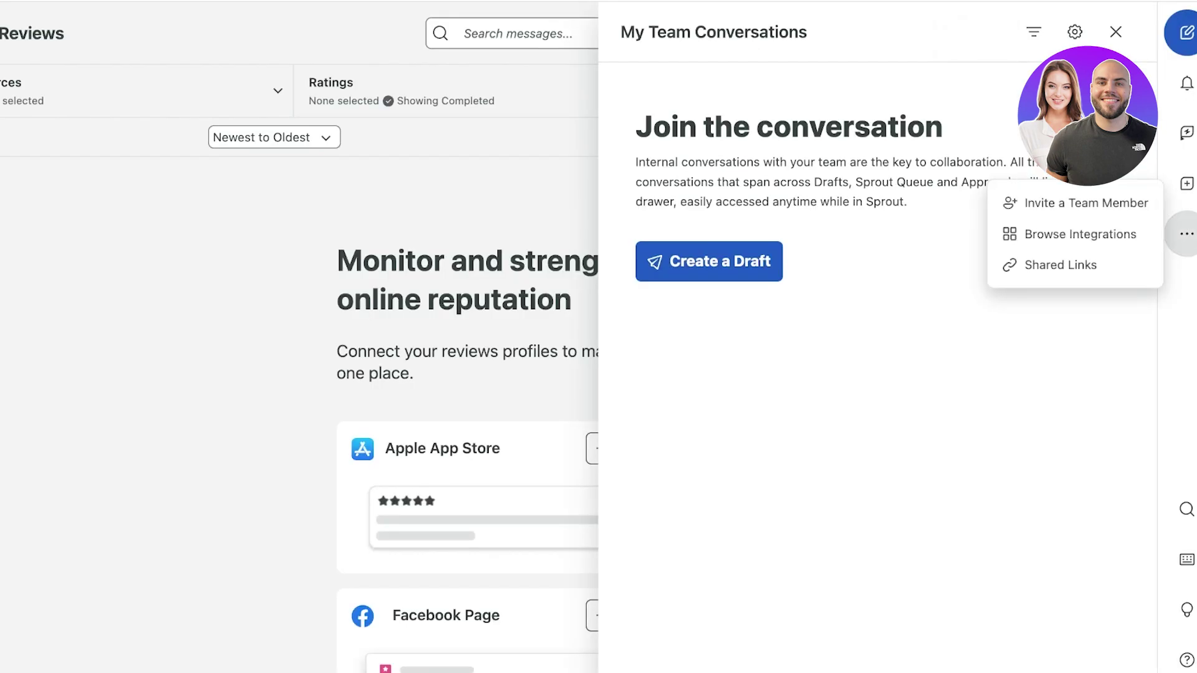
# Open the account settings and browse the available integrations
pyautogui.click(14, 654)
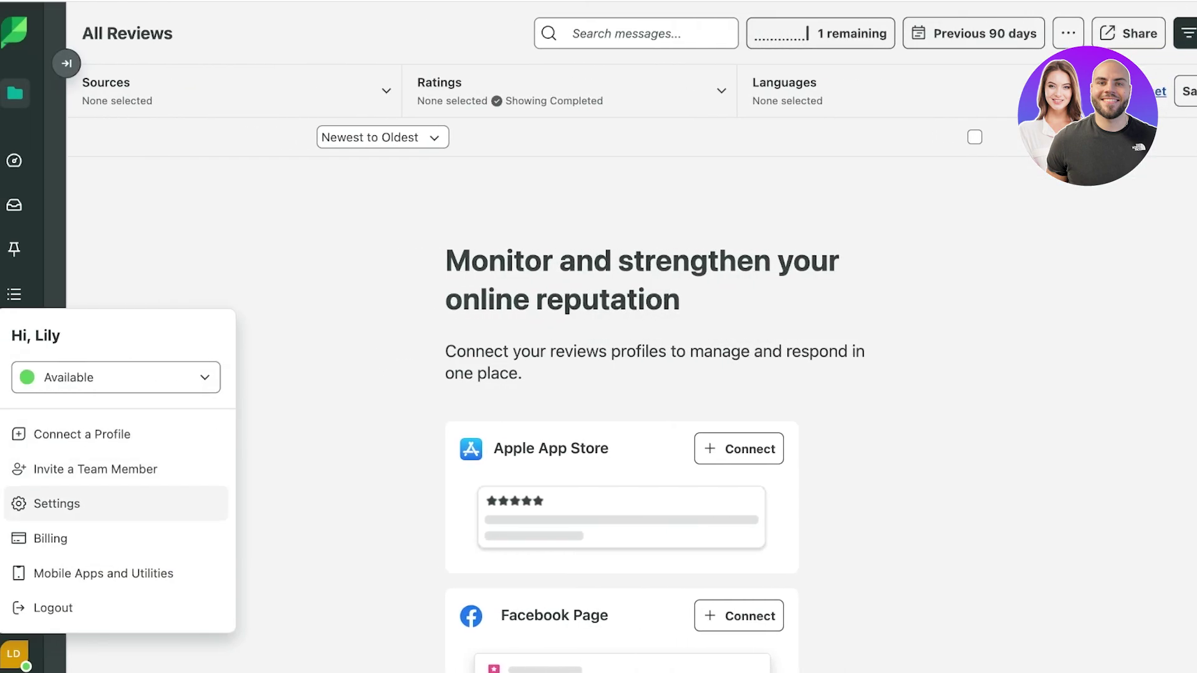
pyautogui.click(57, 504)
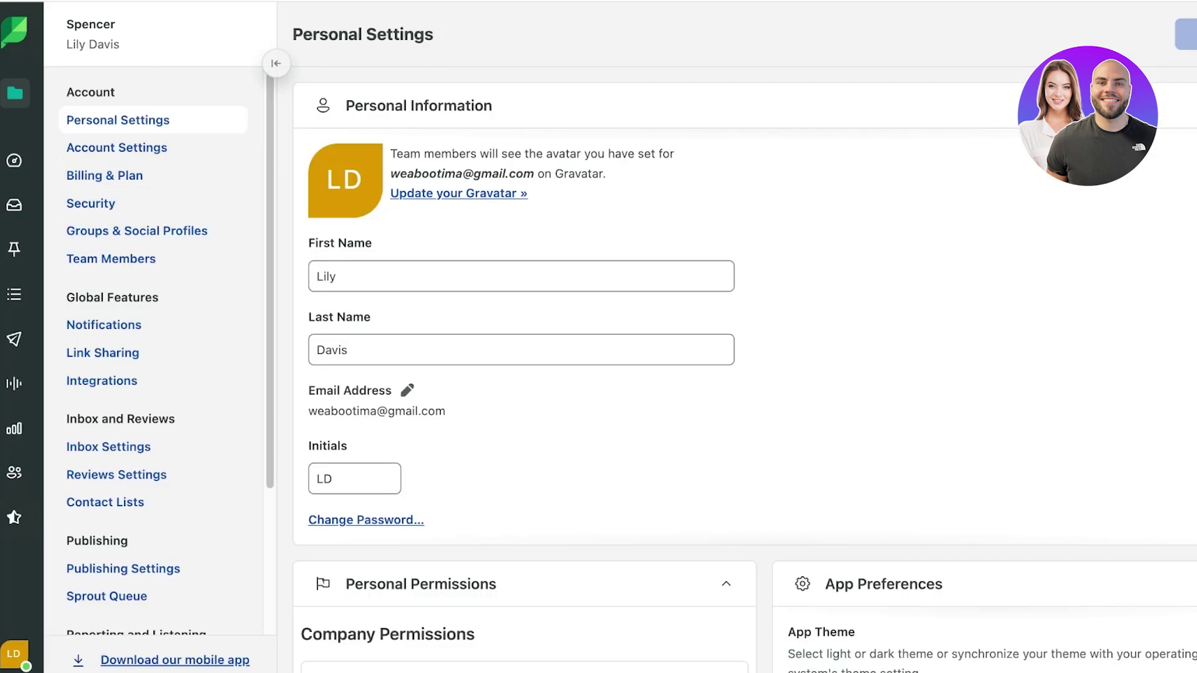
pyautogui.click(102, 380)
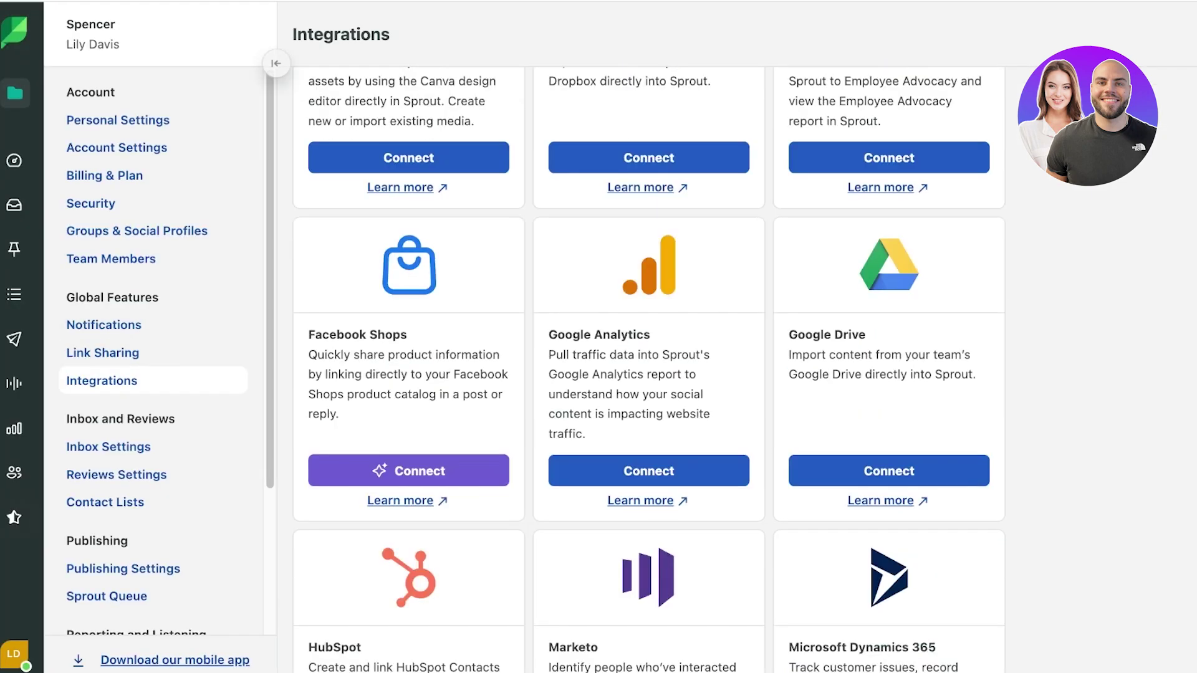
pyautogui.scroll(8, 649, 368)
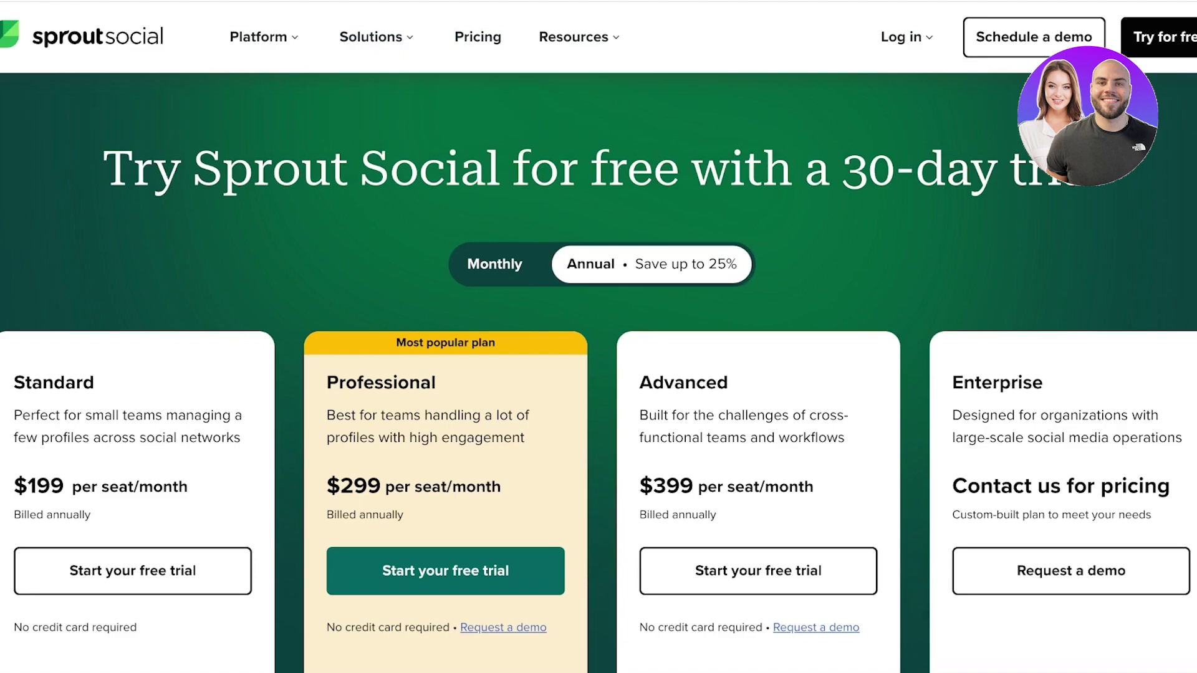
# Compare the Sprout Social plans under monthly and annual billing, and look through each plan's included features
pyautogui.click(495, 263)
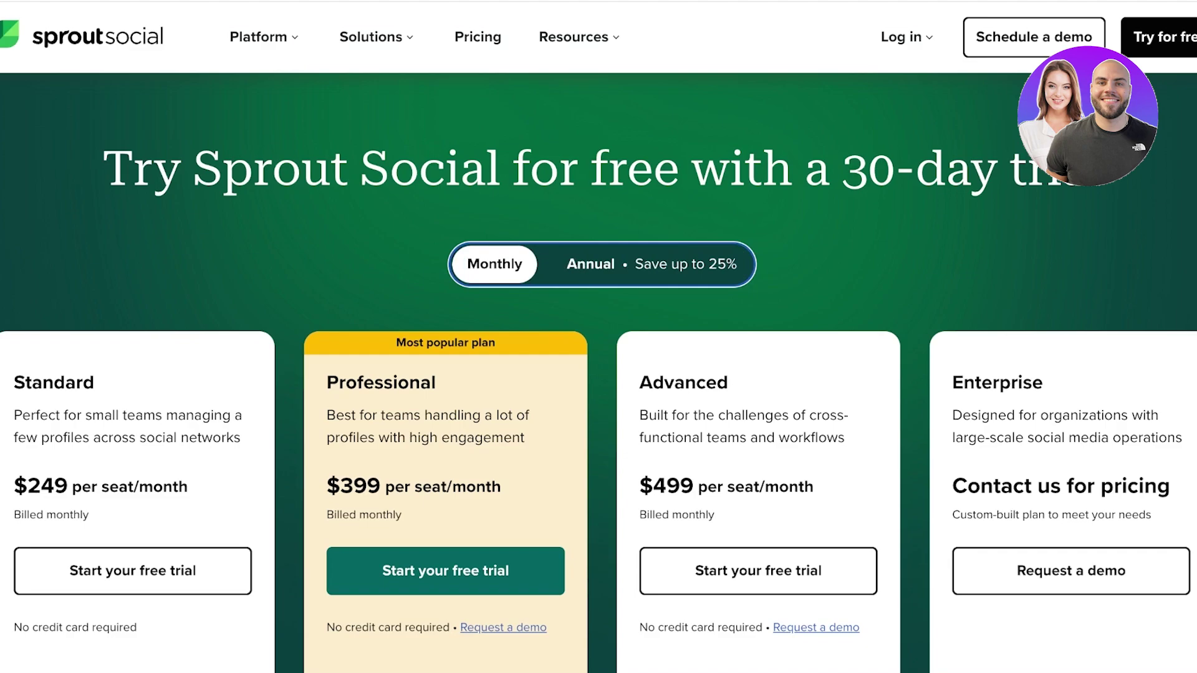
pyautogui.click(652, 264)
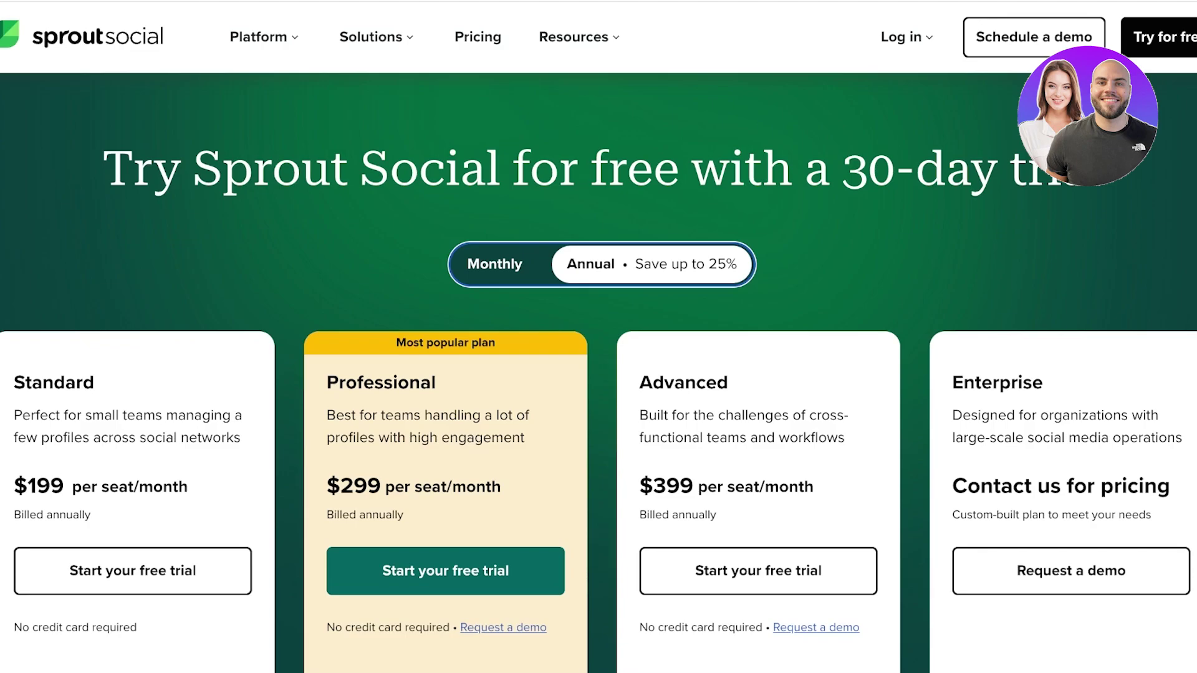
pyautogui.scroll(-8, 598, 374)
pyautogui.scroll(3, 598, 374)
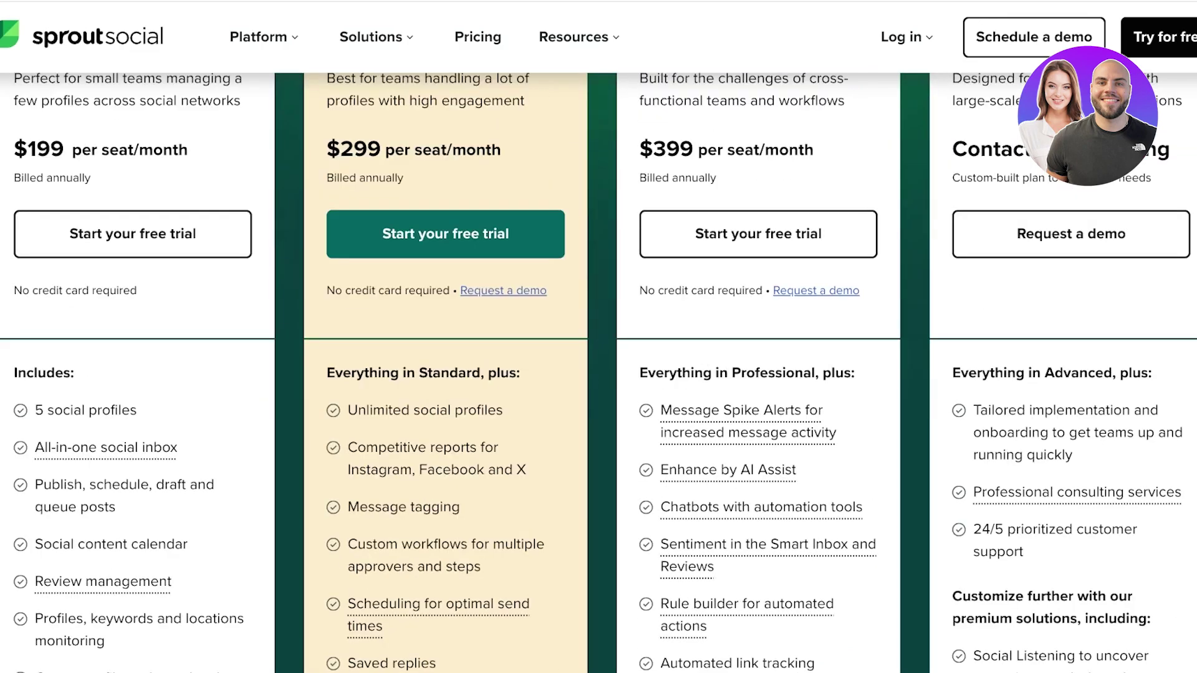